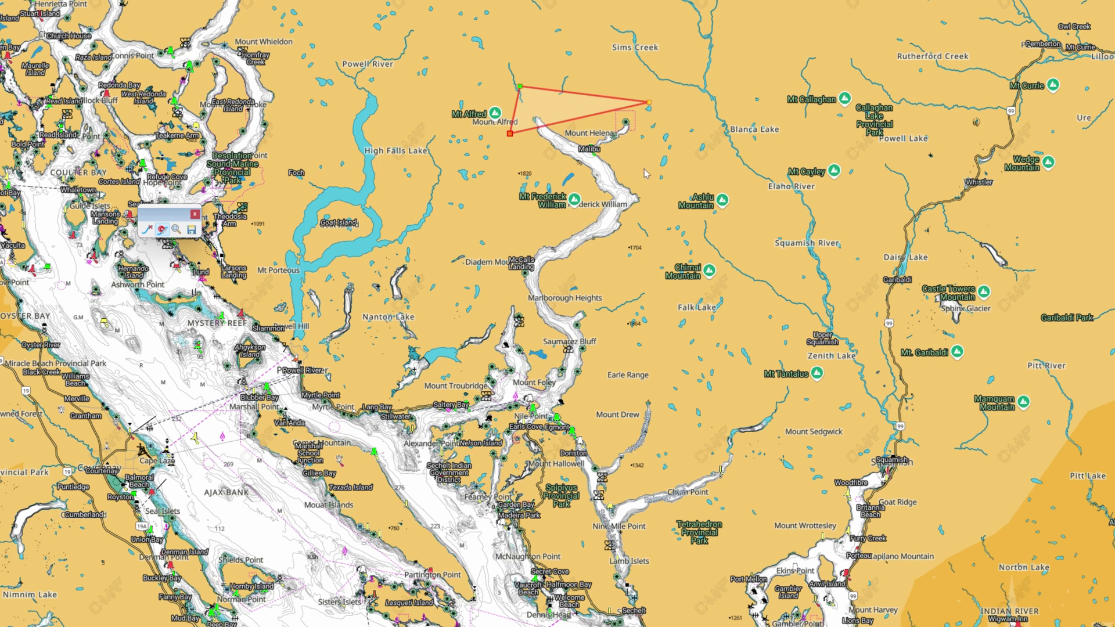
Draw the polygon selection around upper Jervis Inlet, from Mount Alfred and Malibu down past Princess Royal Reach to McCalls Landing
click(653, 178)
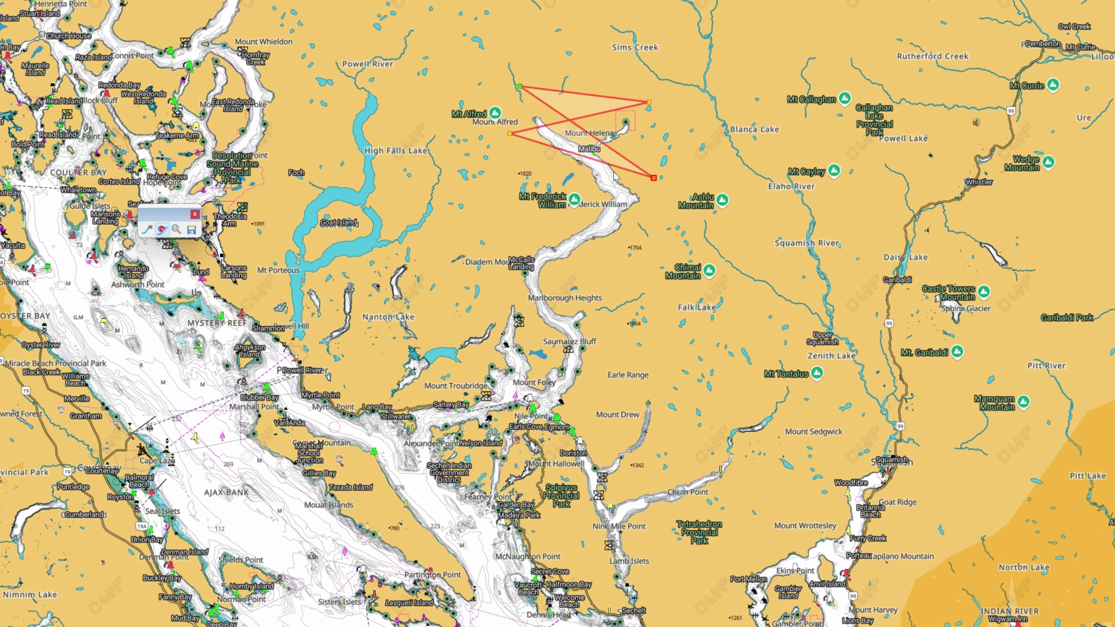
click(528, 177)
drag(528, 177, 551, 280)
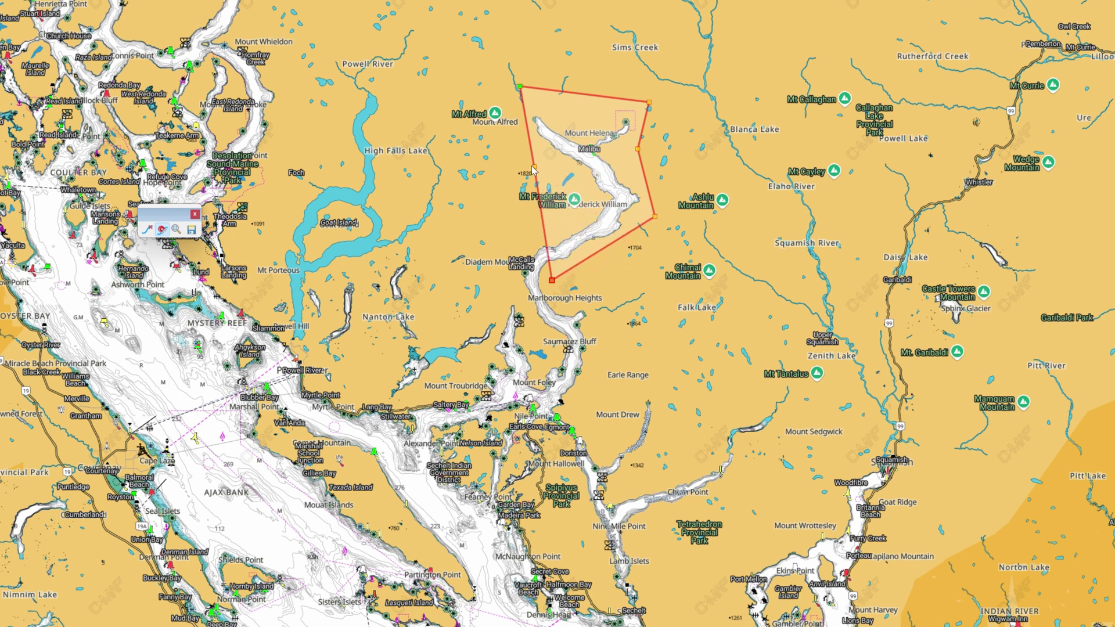
drag(535, 176, 515, 130)
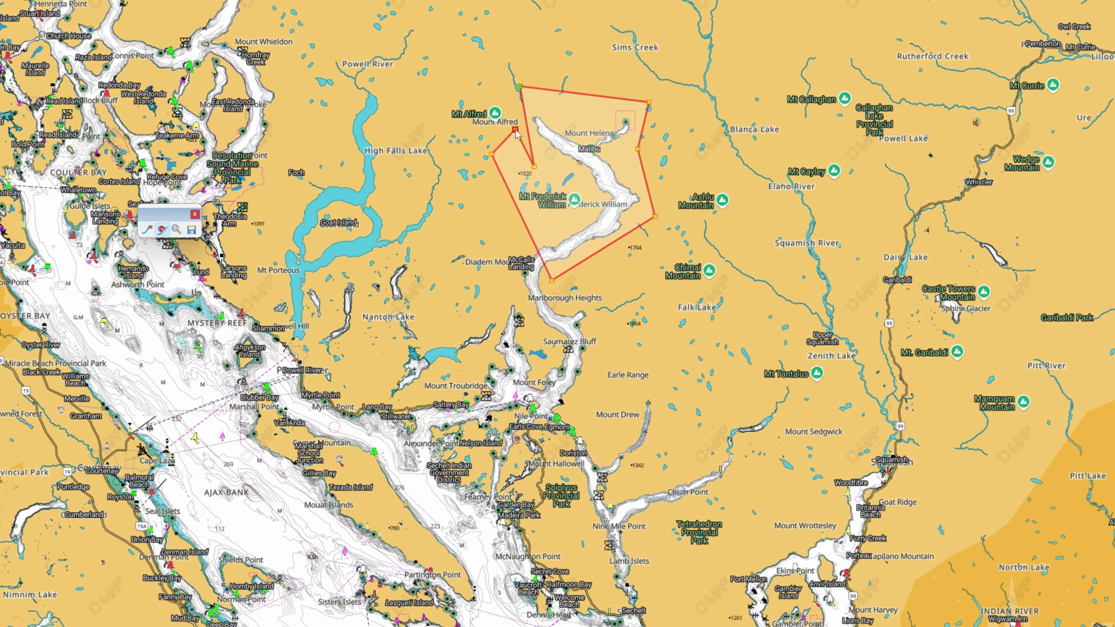
drag(535, 167, 571, 187)
drag(492, 156, 498, 243)
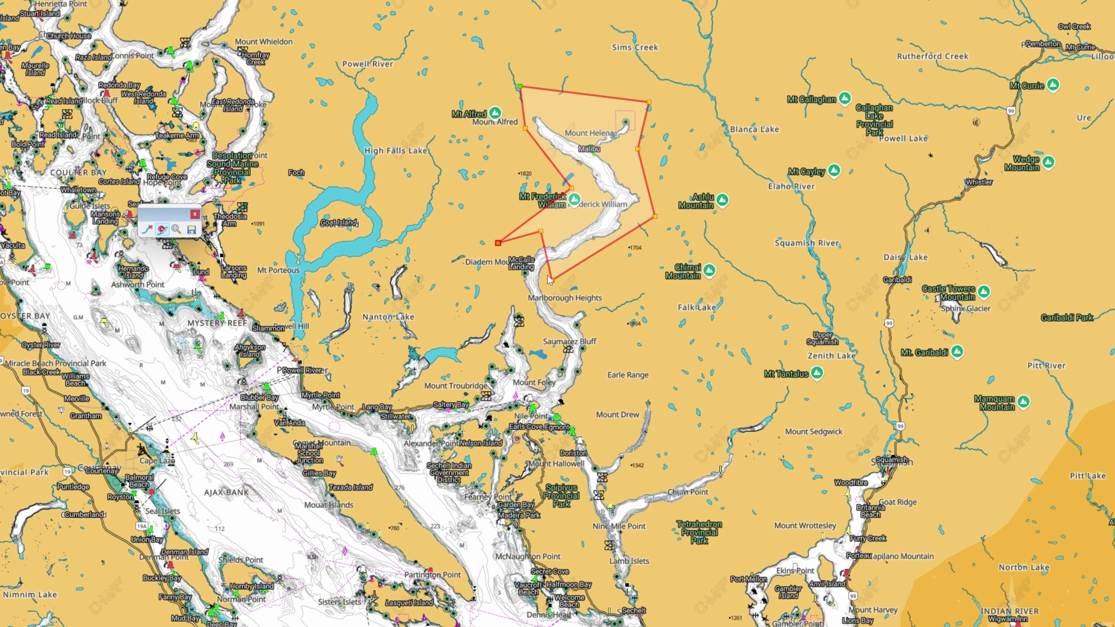
Extend the selection polygon south past Saumarez Bluff and Mount Troubridge to cover lower Jervis Inlet and Malaspina Strait
drag(551, 280, 613, 384)
drag(541, 232, 462, 308)
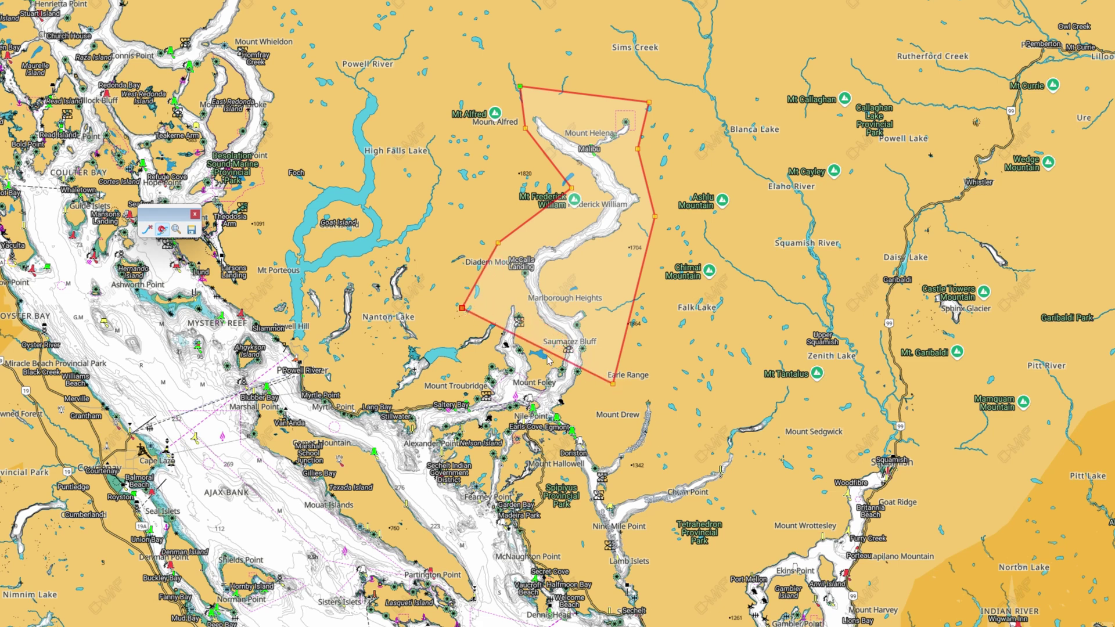
drag(546, 355, 444, 377)
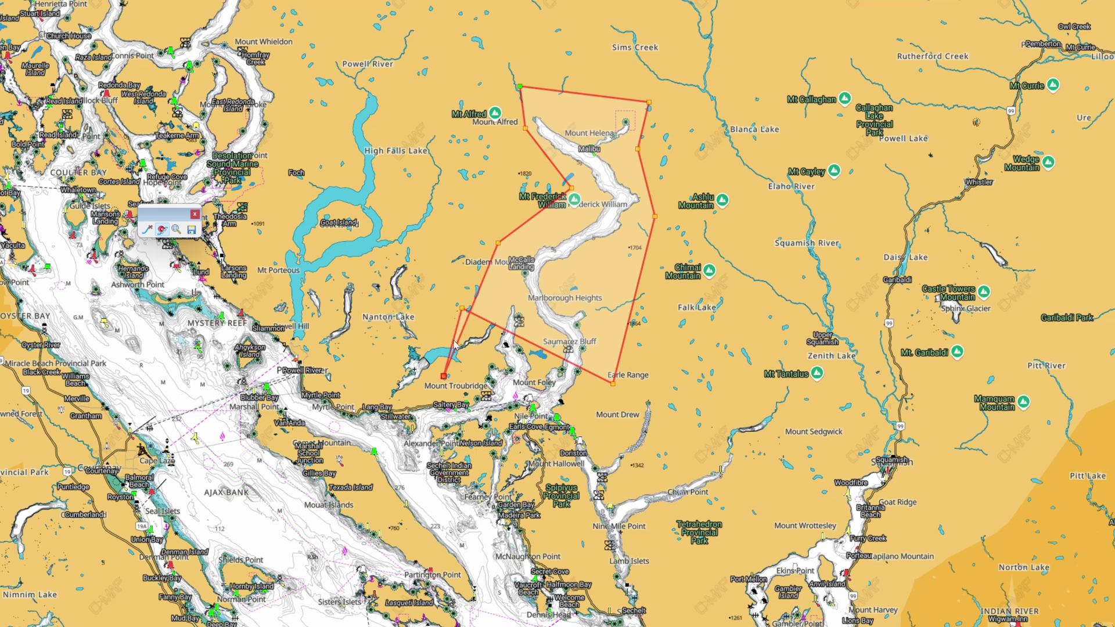
drag(462, 310, 551, 503)
drag(443, 376, 347, 388)
drag(549, 501, 465, 527)
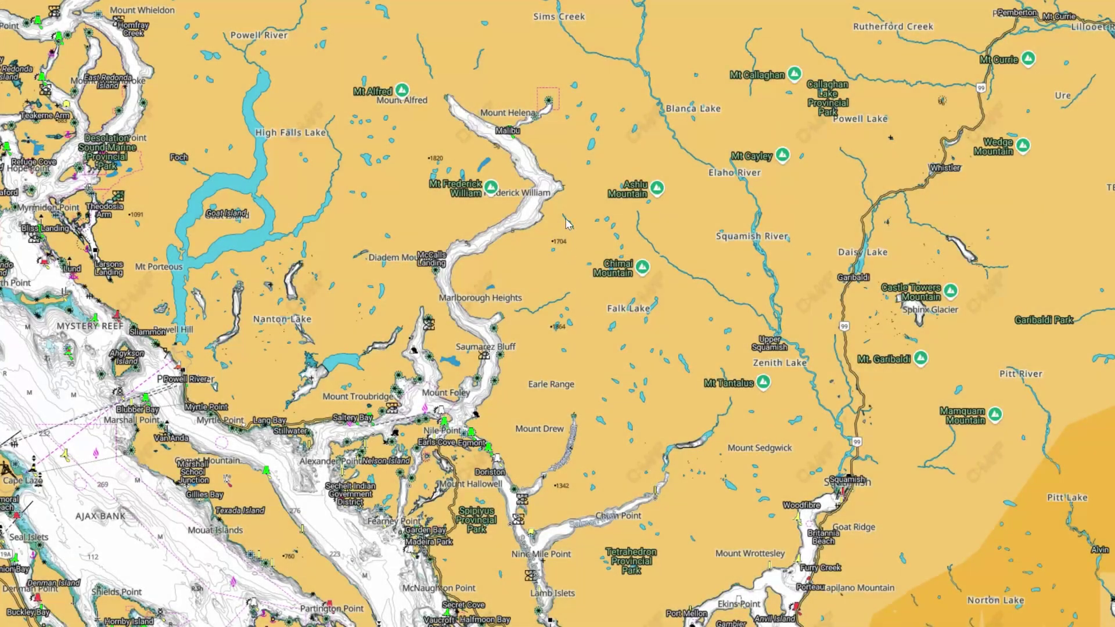
Examine the chart detail from Queens Reach to Princess Louisa Inlet, closing in on Malibu Rapids and Malibu Islet
scroll(556, 71, up, 2)
drag(556, 71, 493, 378)
scroll(553, 387, up, 2)
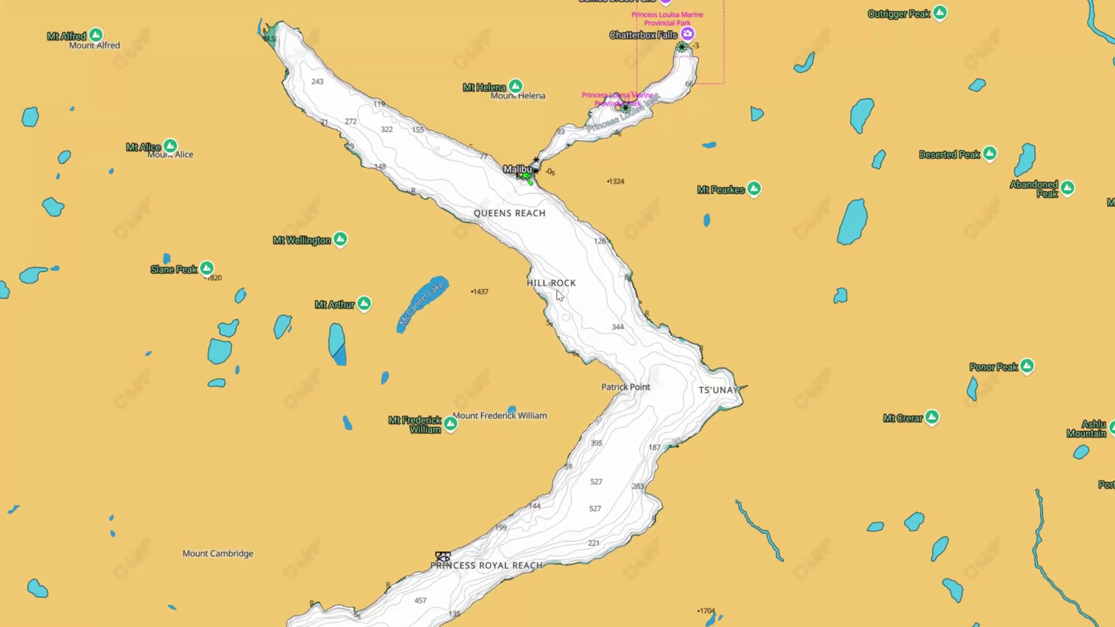
scroll(554, 387, up, 2)
drag(585, 107, 413, 448)
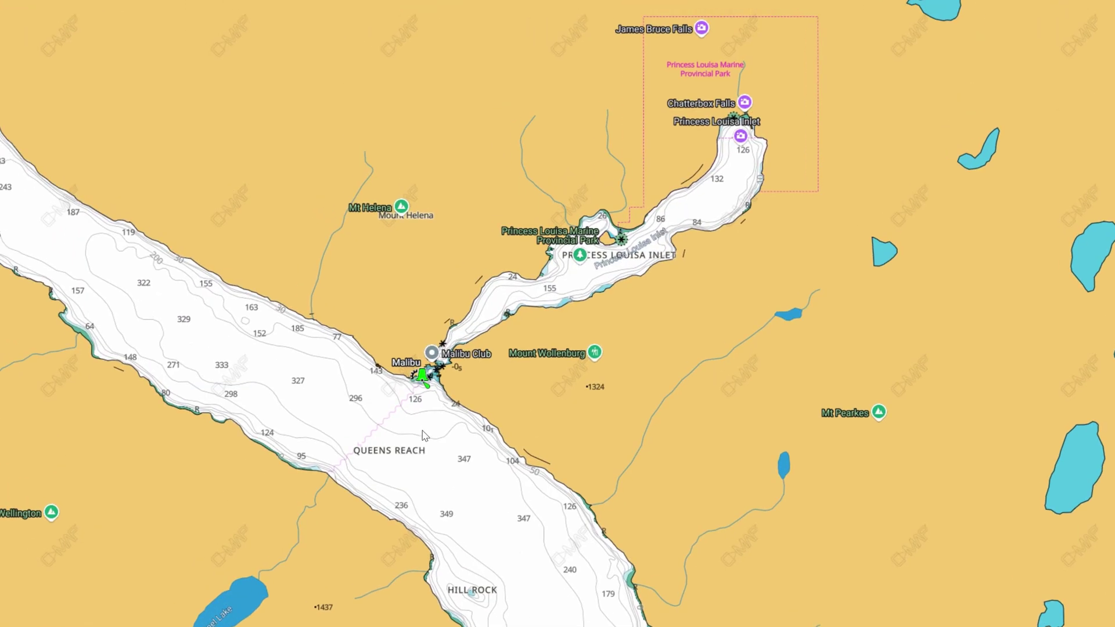
scroll(422, 433, up, 1)
drag(579, 397, 629, 303)
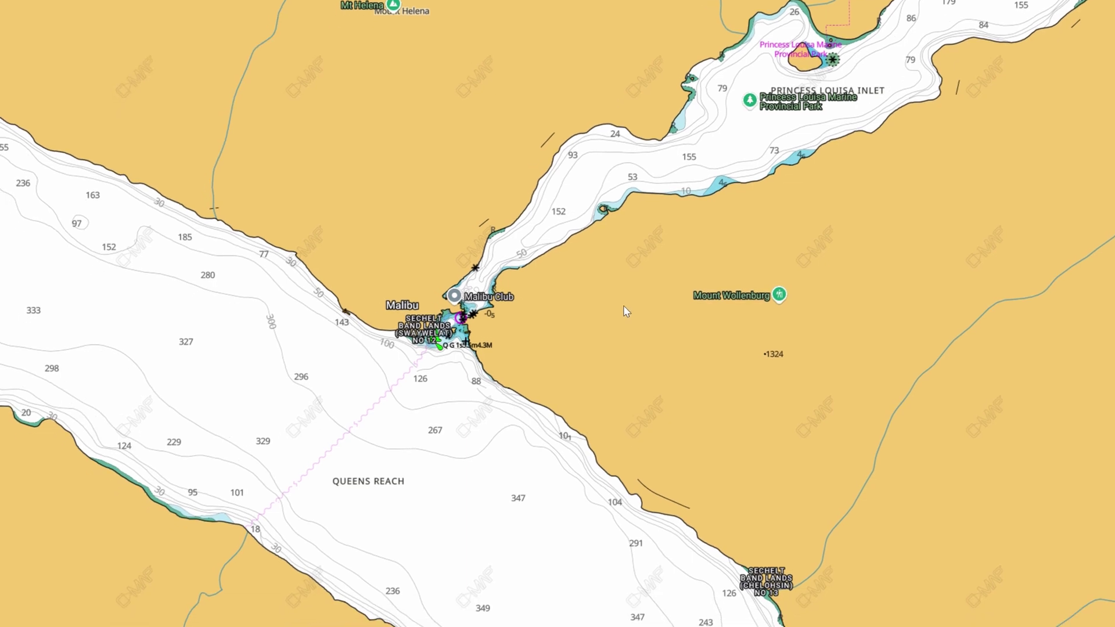
scroll(600, 356, up, 3)
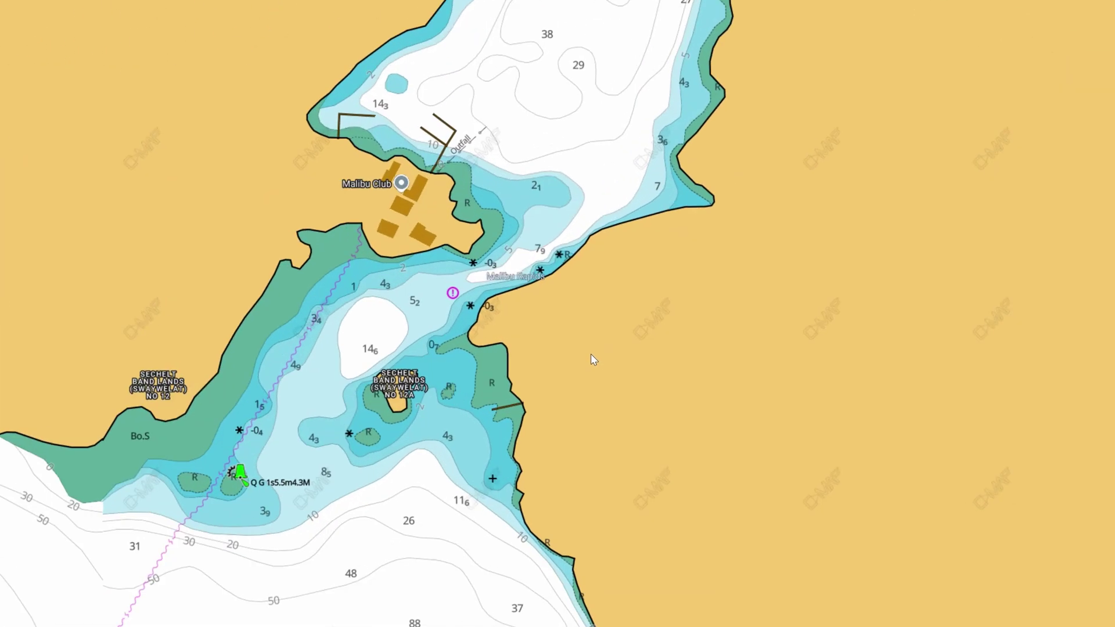
drag(622, 365, 642, 331)
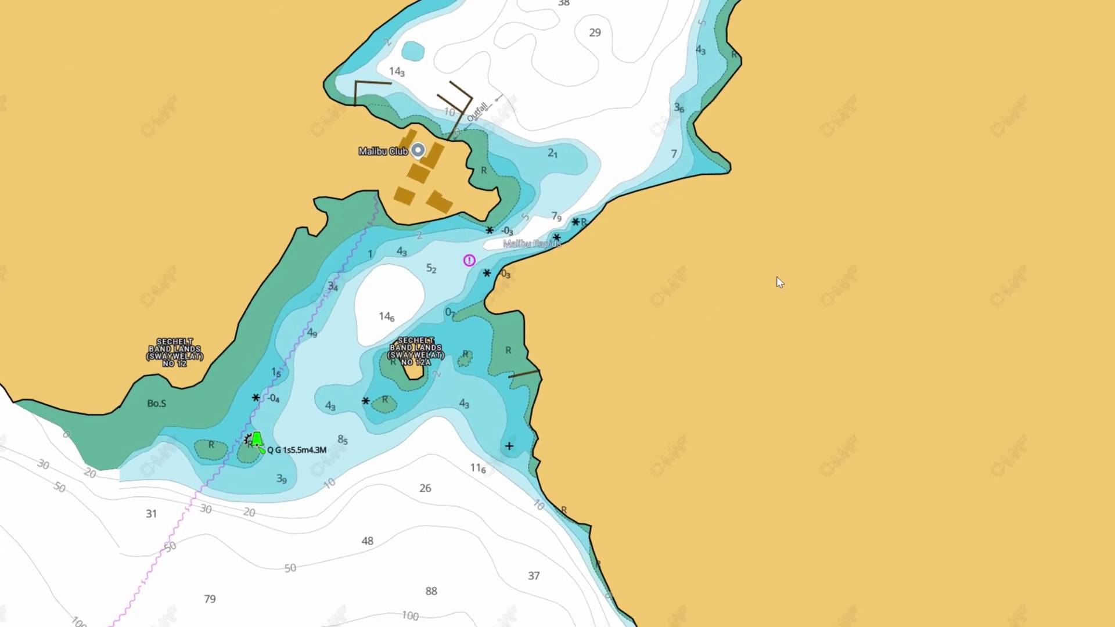
drag(779, 281, 738, 329)
scroll(677, 349, up, 1)
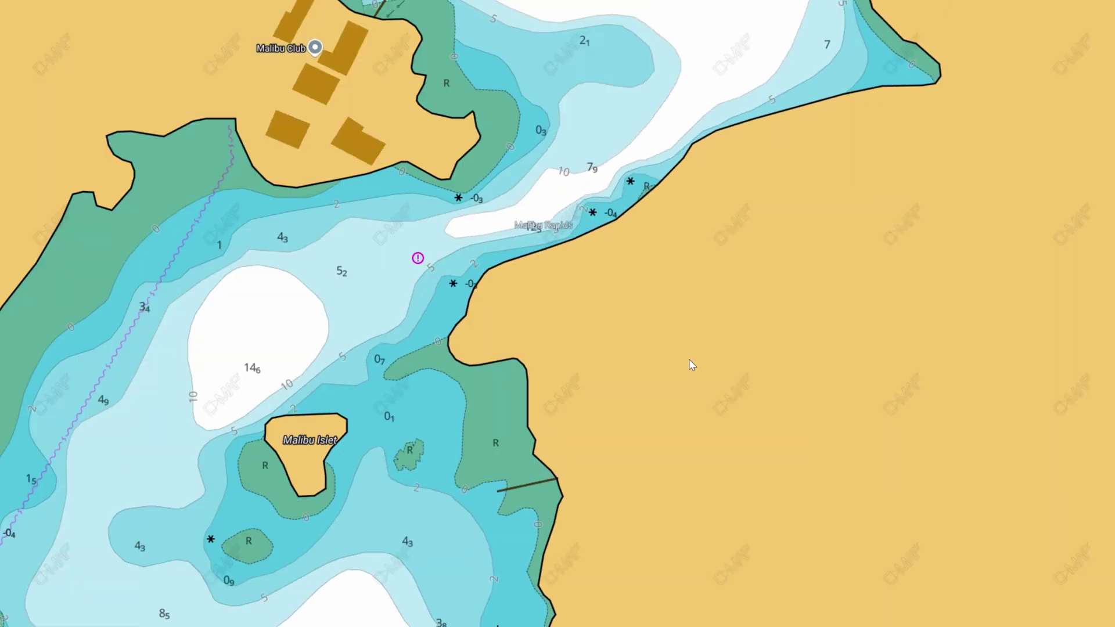
scroll(696, 351, down, 1)
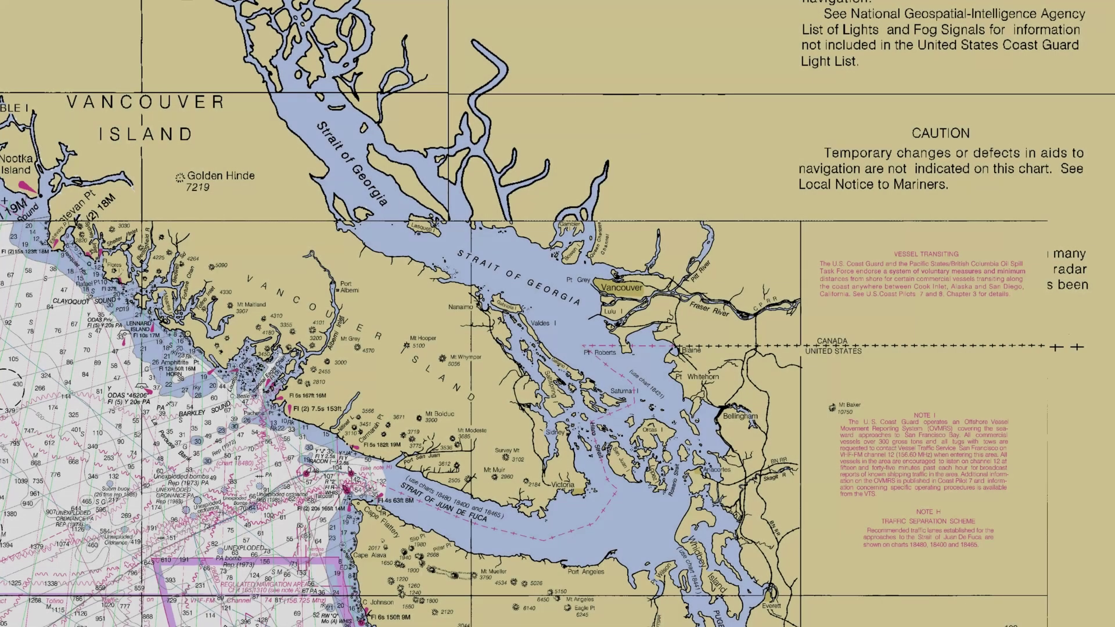
In OpenCPN, scan the chart directories, including D:\Downloads\Charts, and update the chart database, then close the options
key(ctrl+comma)
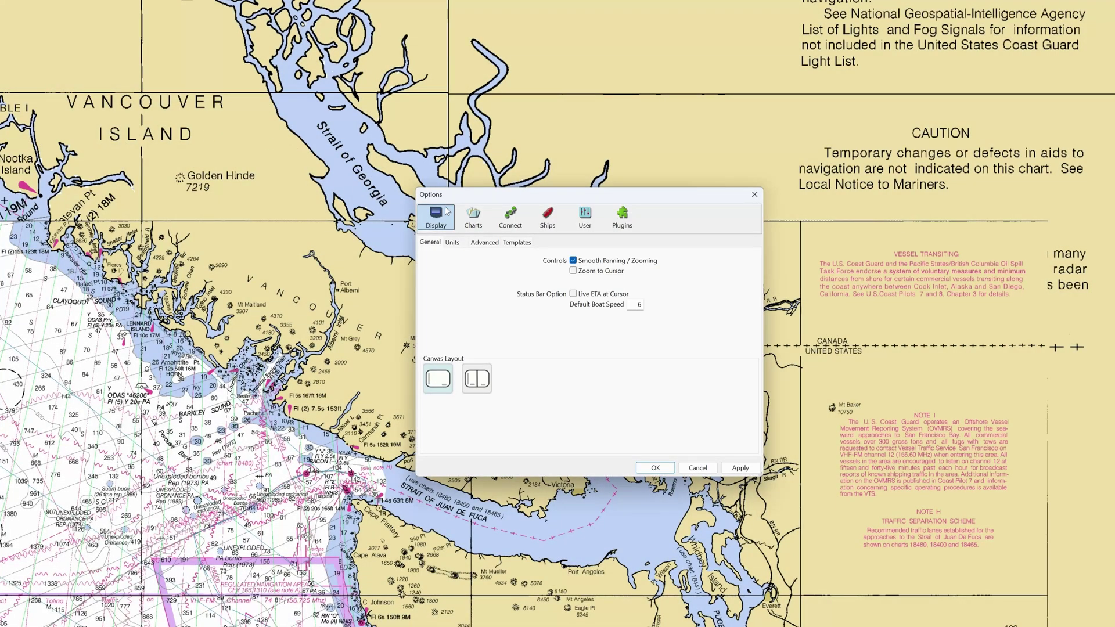
click(472, 226)
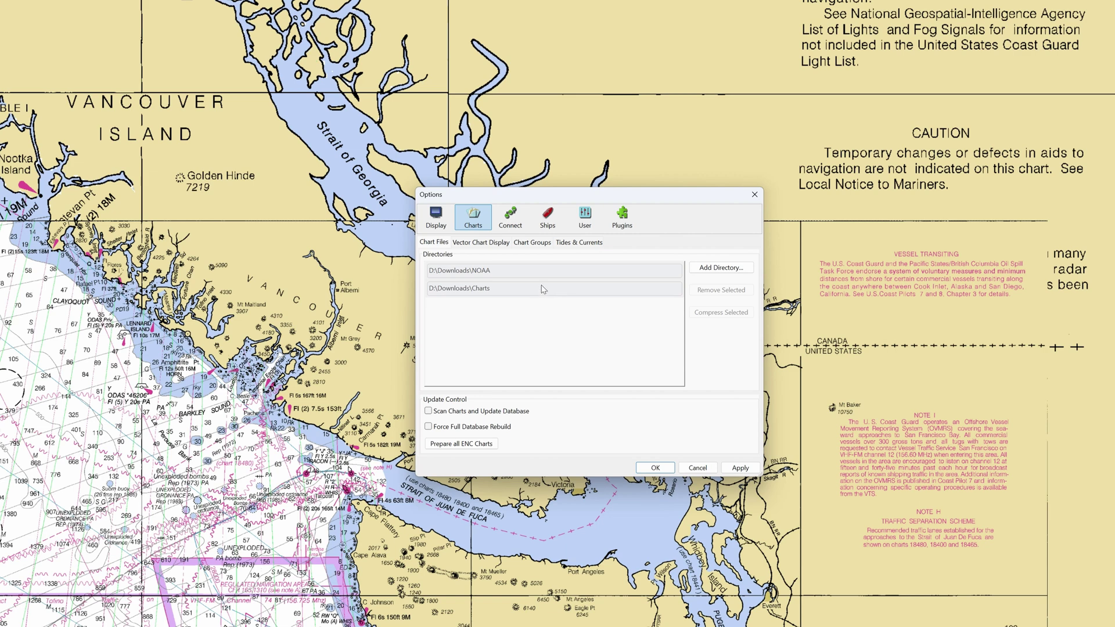
click(480, 293)
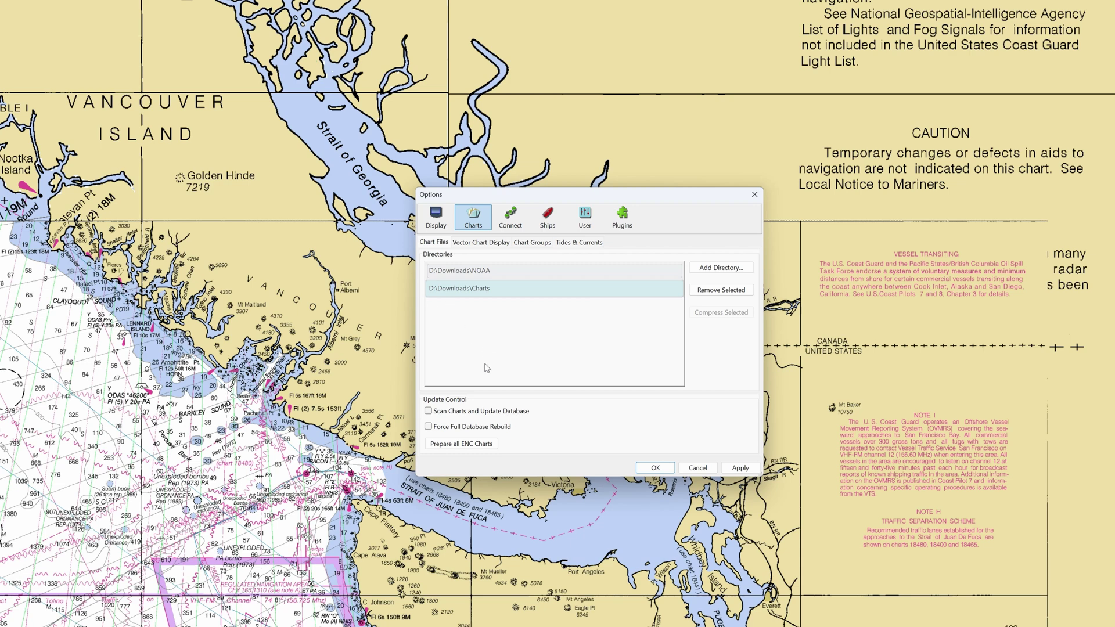
click(429, 411)
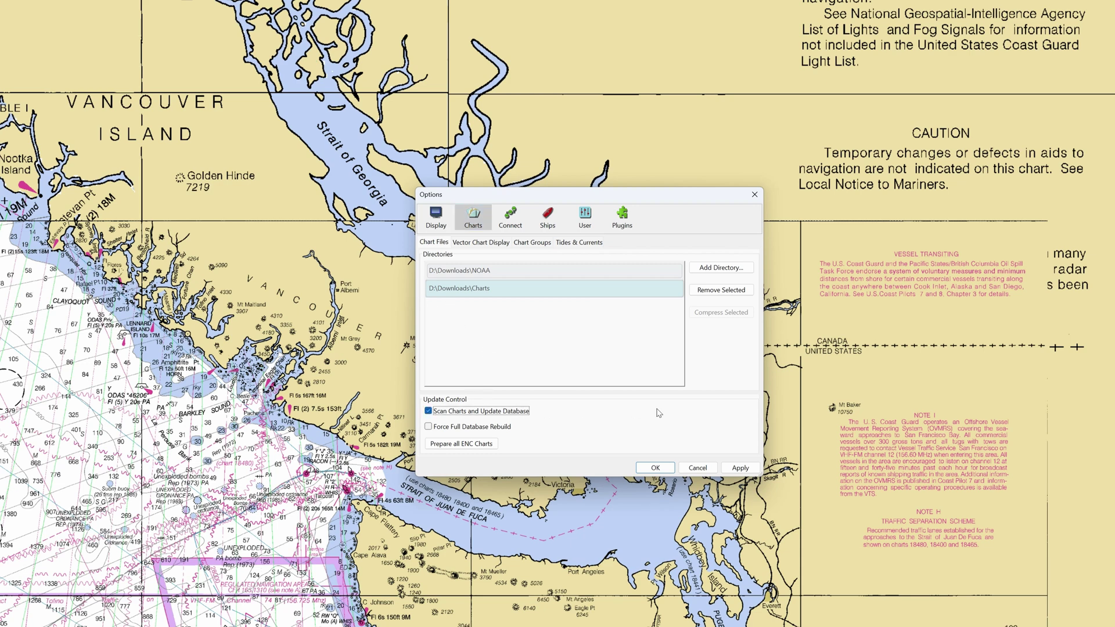
click(740, 468)
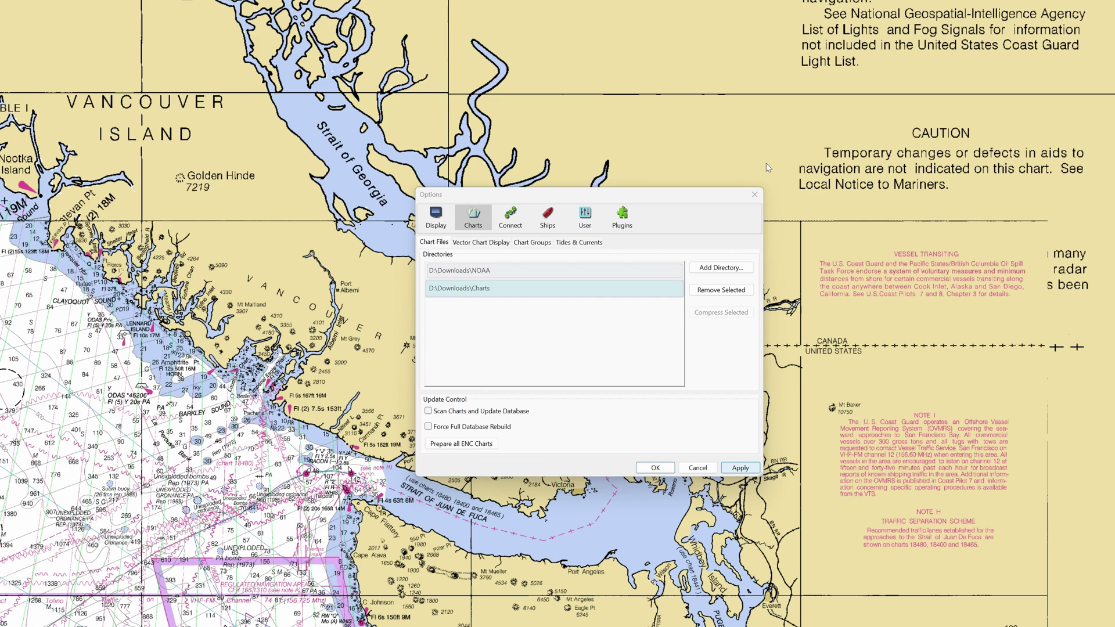
click(753, 197)
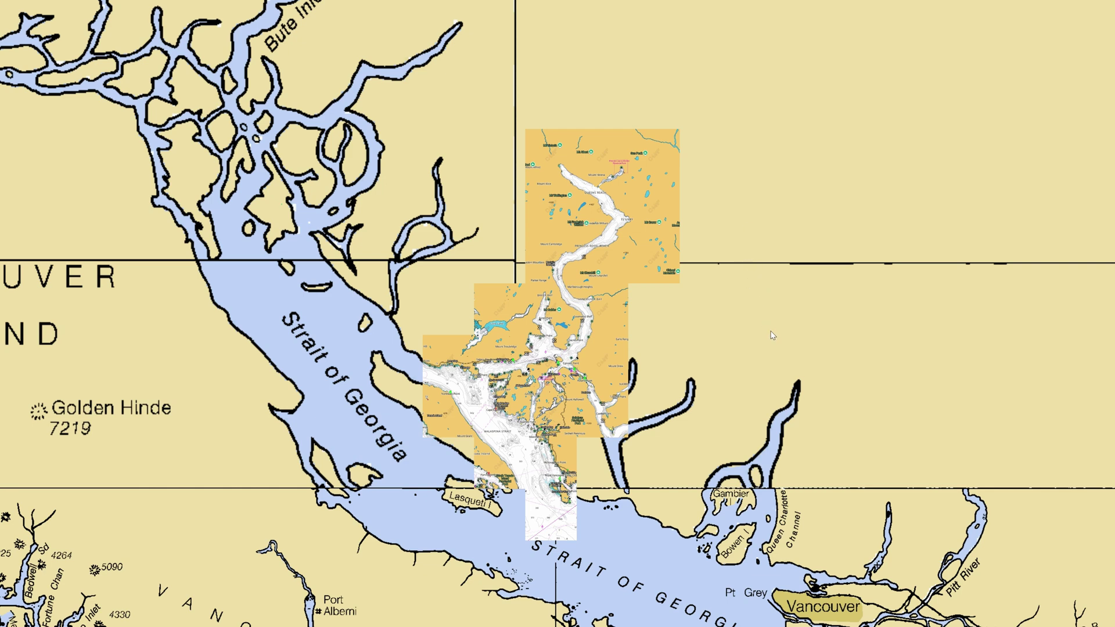
Examine the coverage of the newly loaded chart around Malaspina Strait and Jervis Inlet at several scales
scroll(770, 331, up, 3)
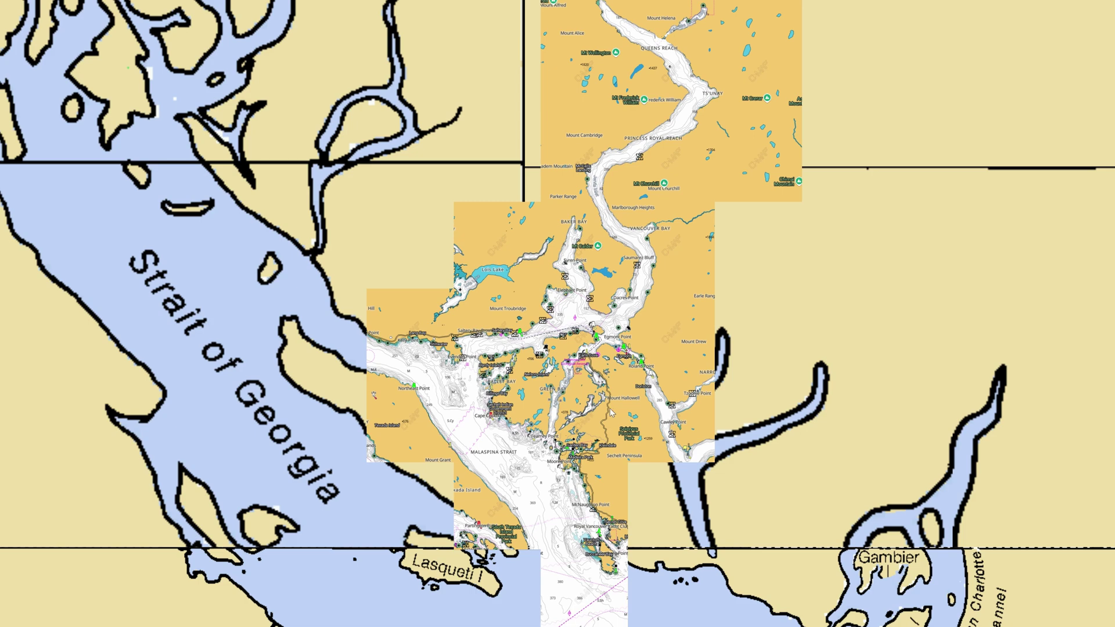
scroll(610, 412, up, 4)
drag(463, 445, 561, 393)
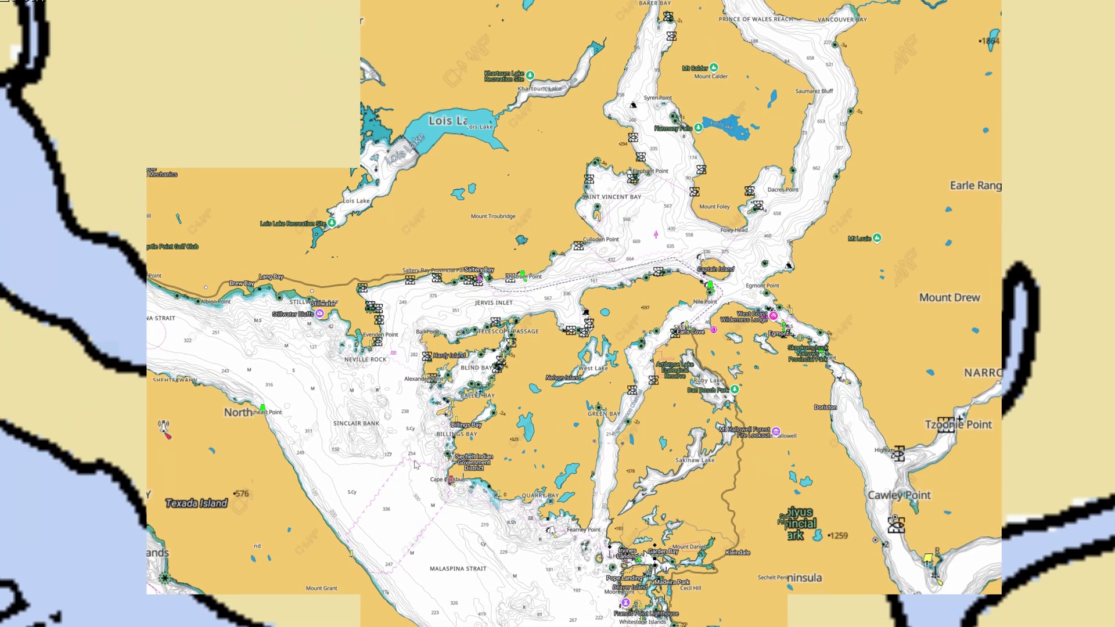
scroll(415, 460, down, 2)
scroll(459, 403, down, 2)
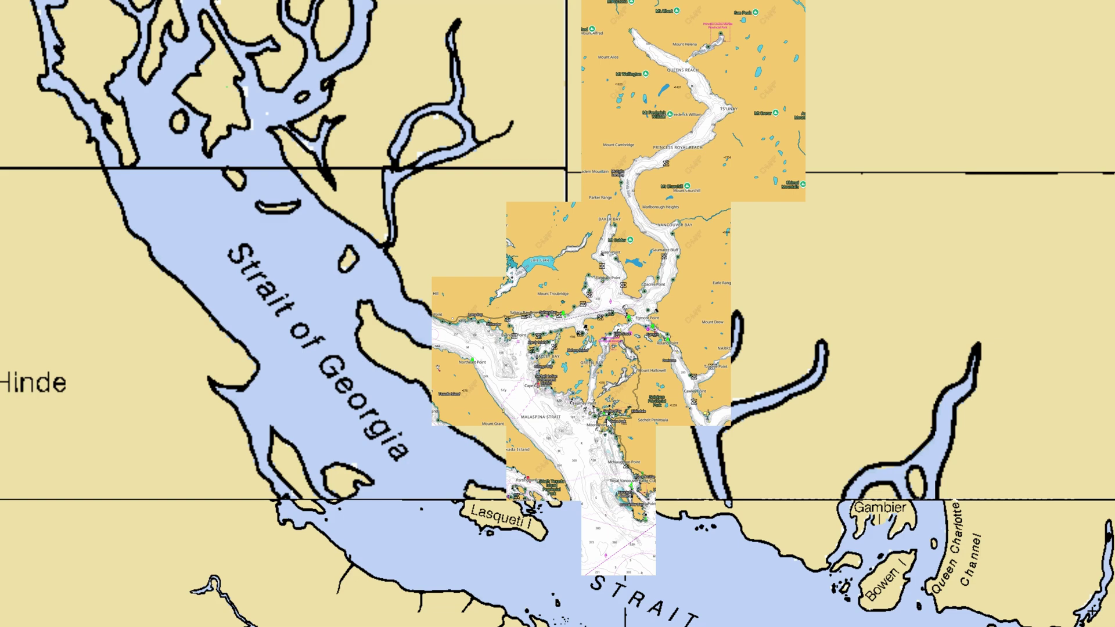
scroll(609, 423, up, 1)
scroll(538, 409, up, 2)
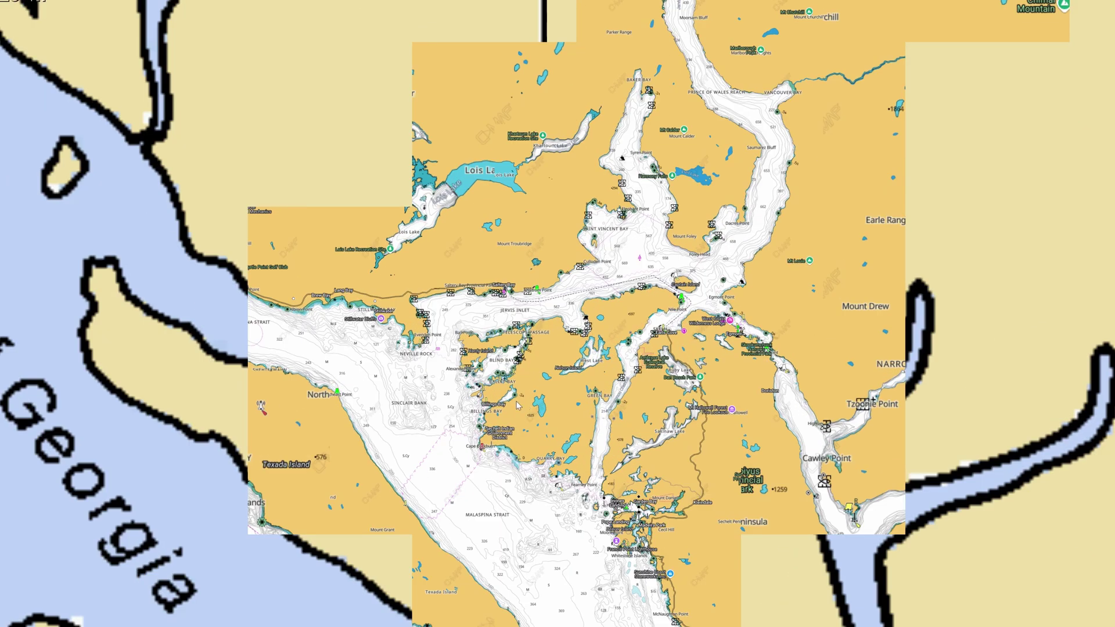
scroll(528, 416, up, 1)
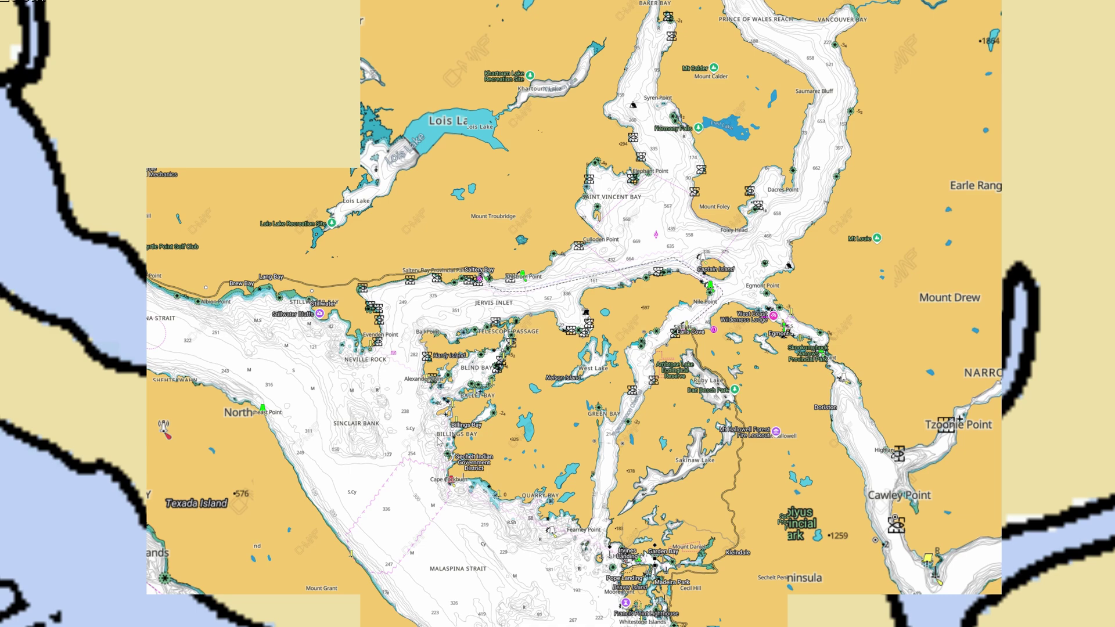
scroll(589, 401, up, 2)
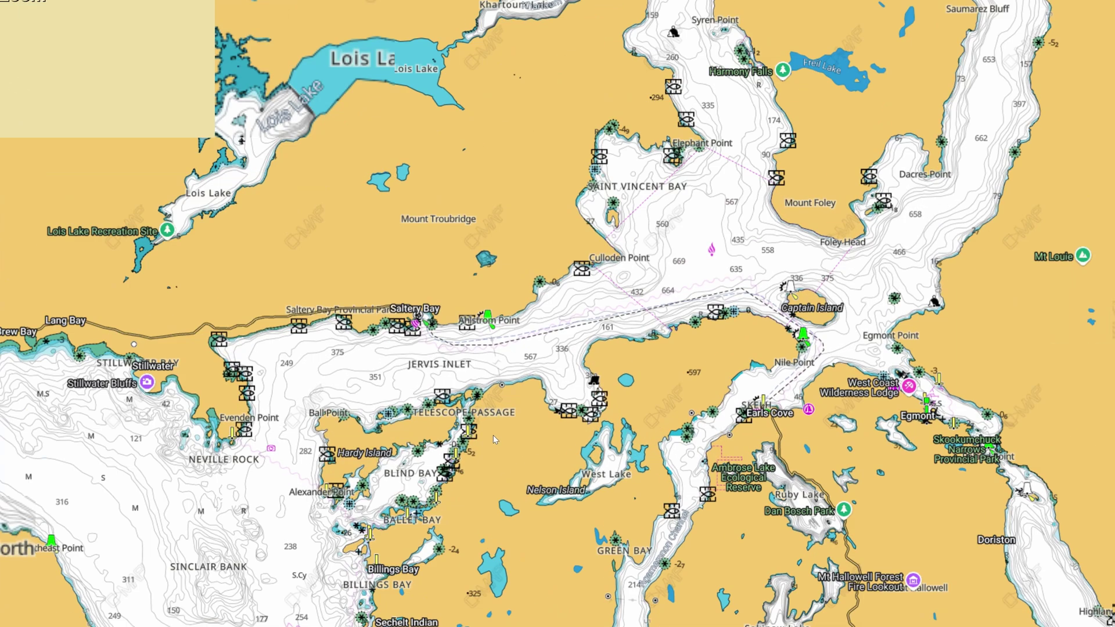
Follow Jervis Inlet north on the loaded chart to Queens Reach and inspect the detail around Malibu Rapids
drag(732, 331, 608, 447)
drag(794, 197, 719, 427)
drag(903, 184, 845, 445)
drag(730, 153, 703, 323)
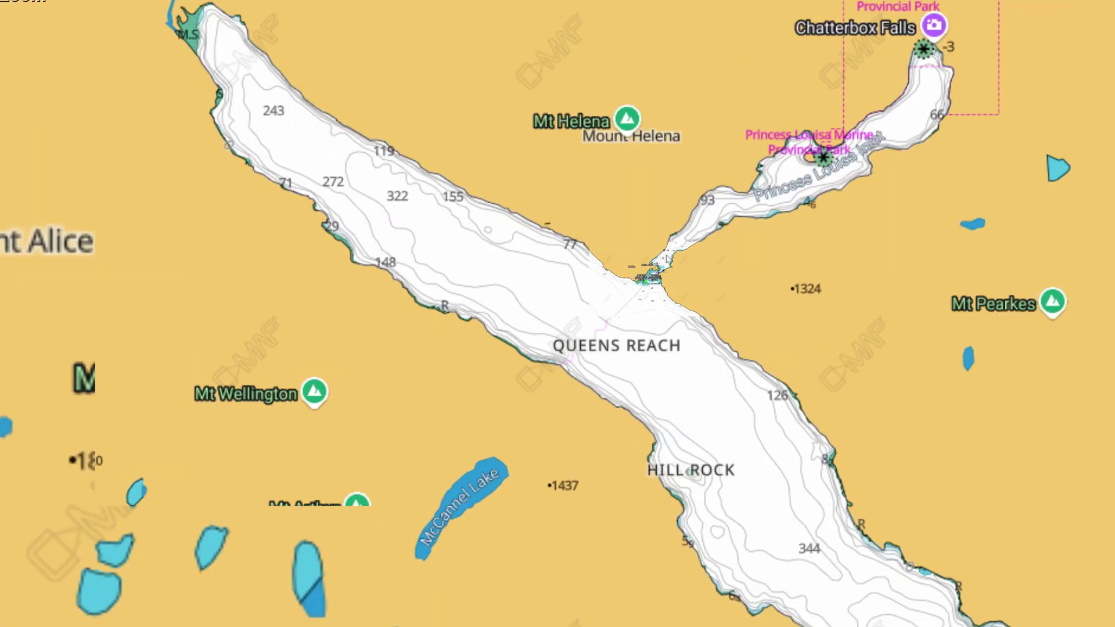
scroll(657, 274, up, 3)
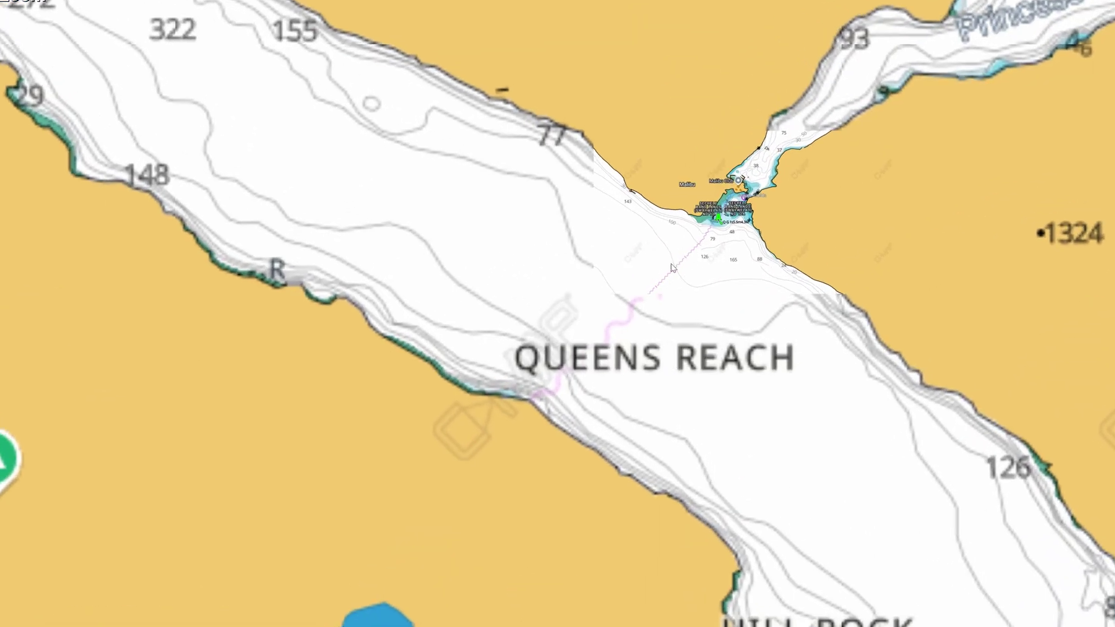
drag(729, 219, 705, 274)
scroll(678, 271, up, 5)
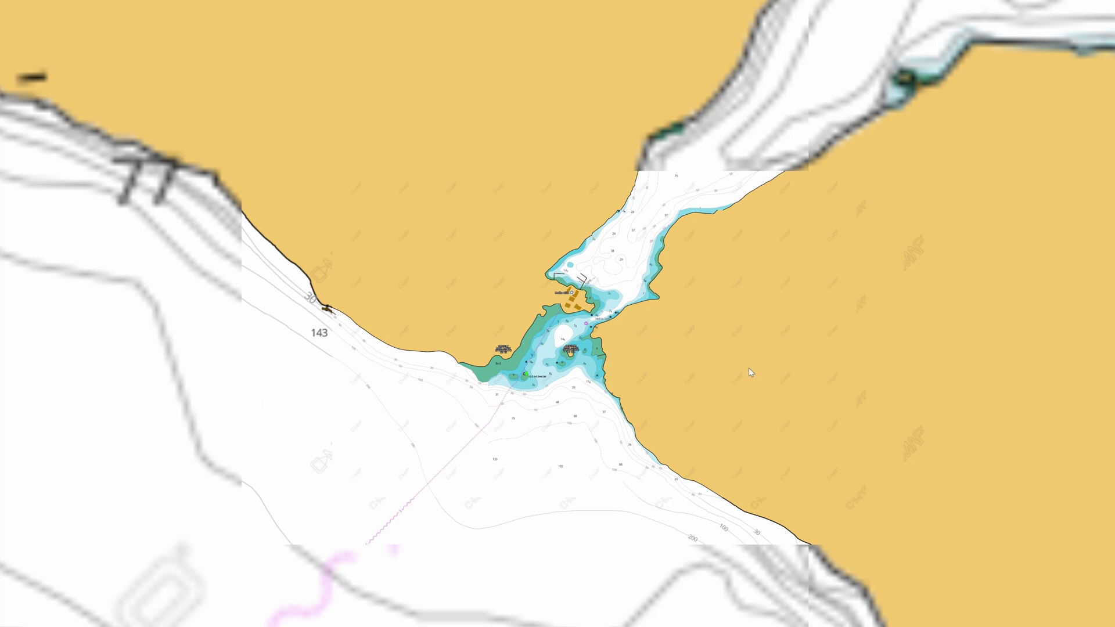
scroll(662, 361, up, 6)
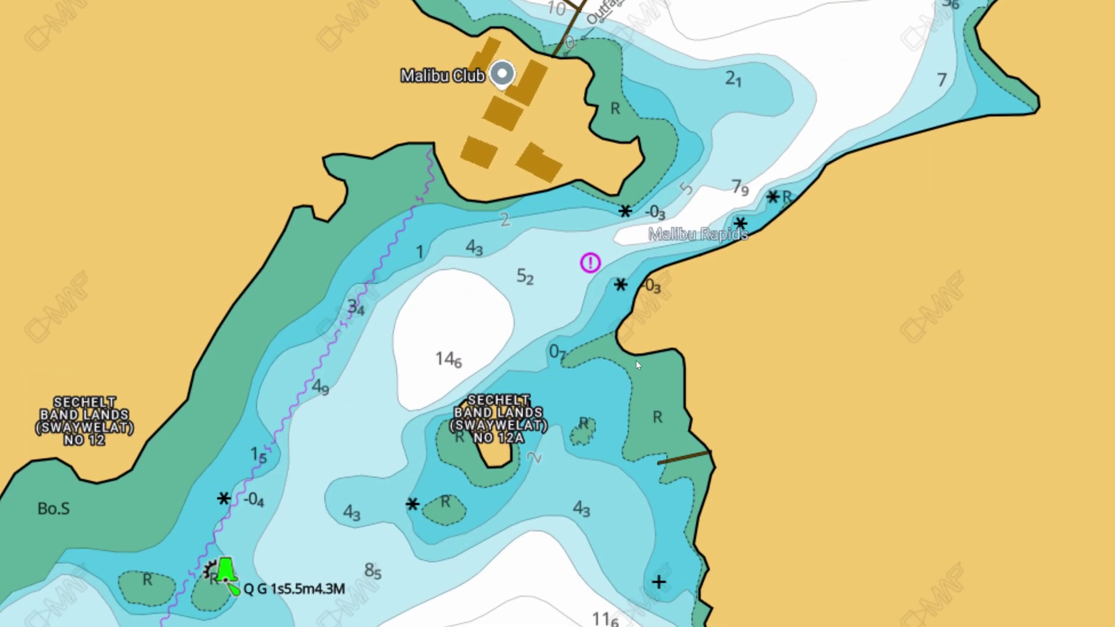
Inspect the depths and hazards through the Malibu Rapids narrows and the water north of Malibu Club
drag(636, 361, 723, 294)
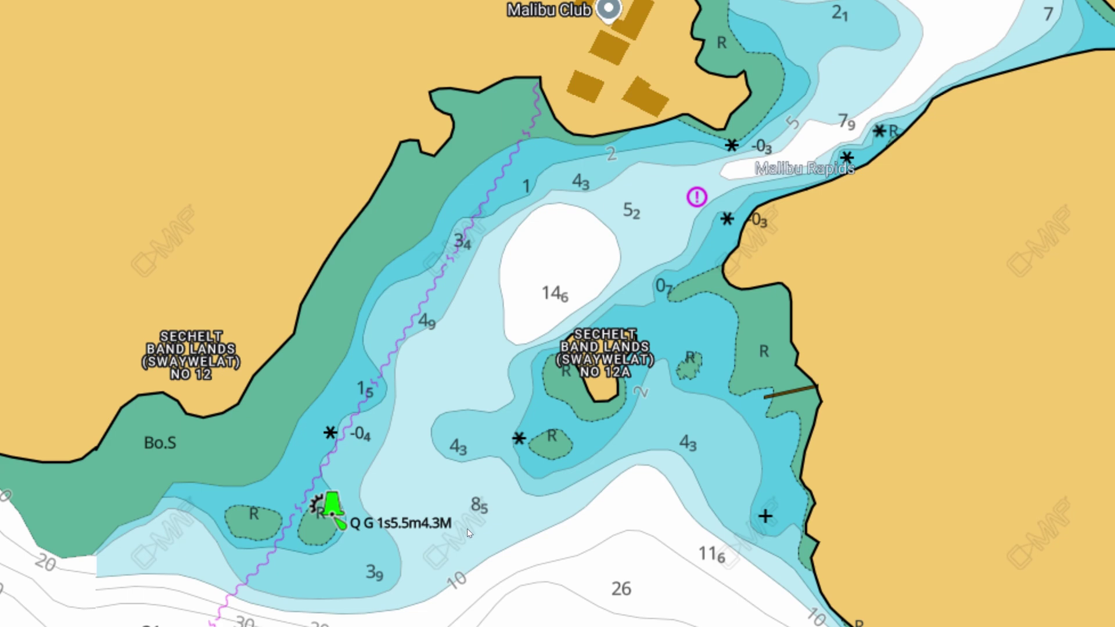
drag(830, 127, 543, 406)
mouse_move(714, 147)
mouse_down()
mouse_move(709, 230)
mouse_move(629, 465)
mouse_up()
mouse_move(759, 265)
mouse_down()
mouse_move(678, 321)
mouse_move(851, 146)
mouse_up()
scroll(602, 363, down, 2)
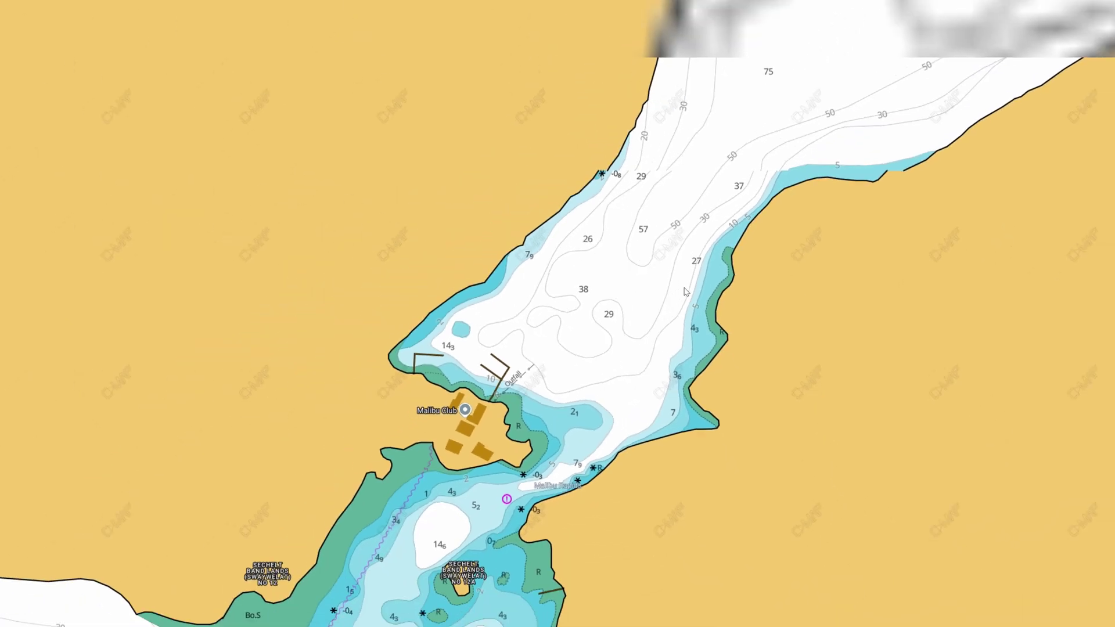
drag(578, 379, 666, 294)
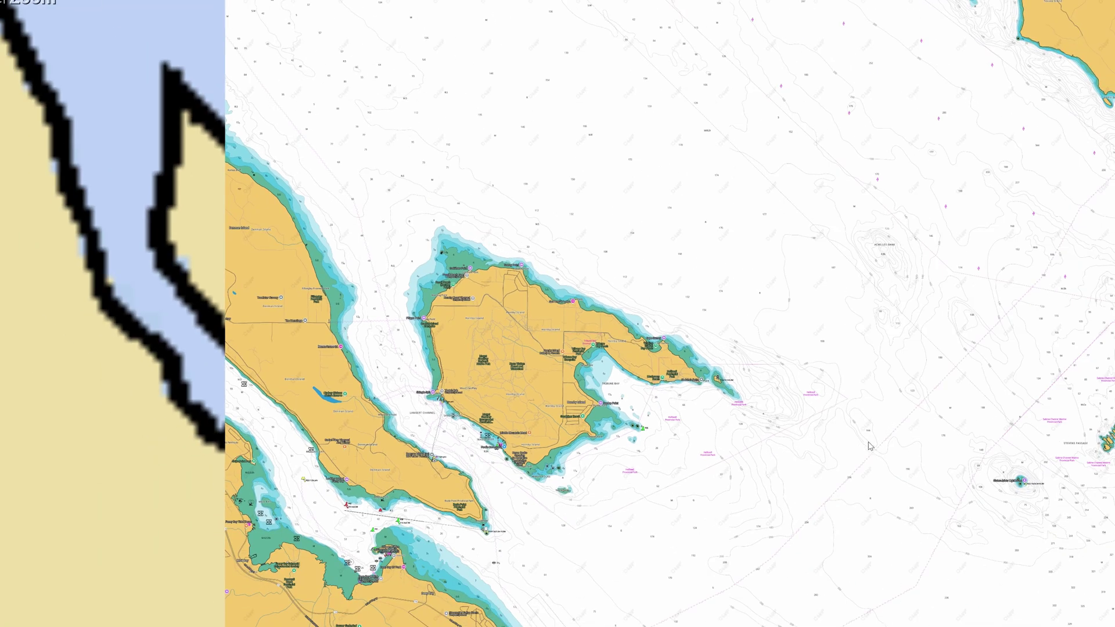
Inspect the chart detail around the western end of Lasqueti Island, including the Sabine Channel park and False Bay
drag(869, 446, 597, 410)
drag(880, 463, 728, 485)
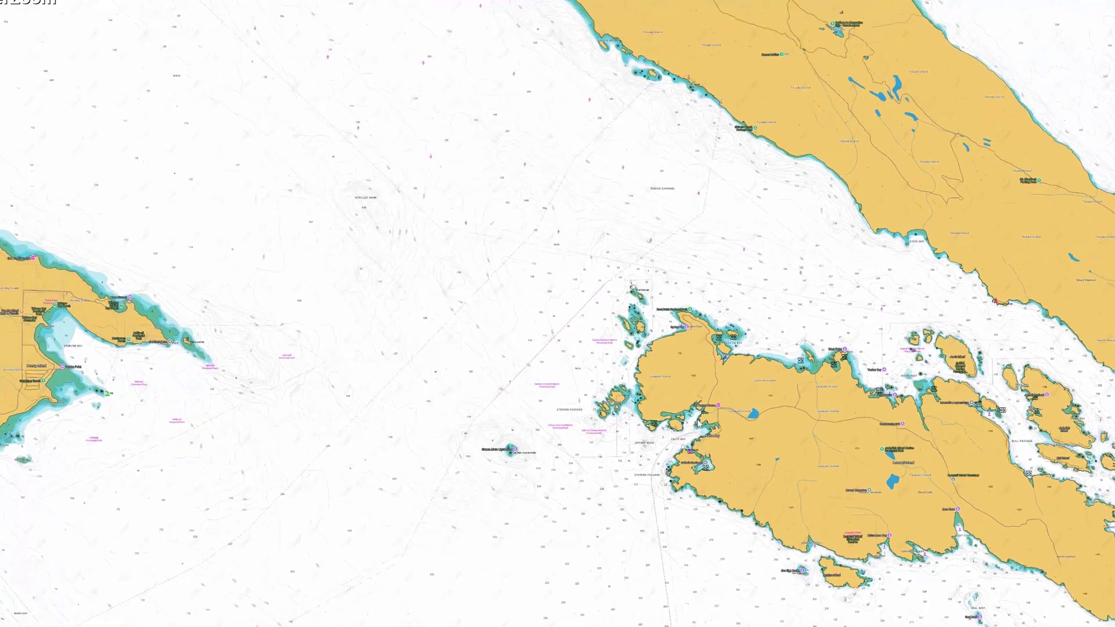
scroll(696, 425, up, 5)
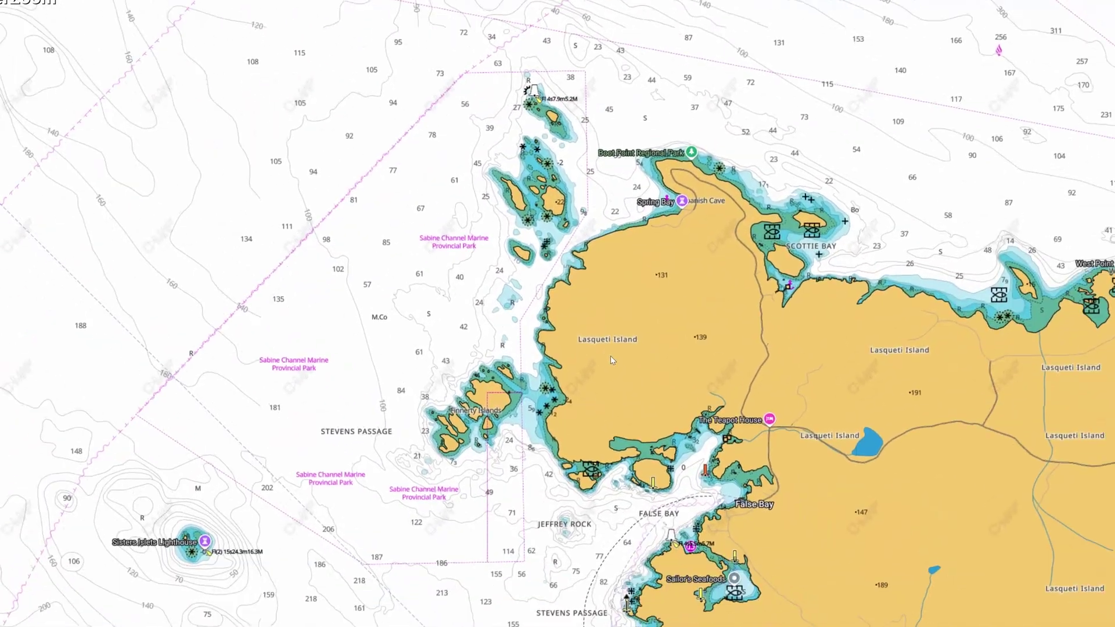
Inspect the soundings, beacons and shoreline detail around the entrance to False Bay
scroll(691, 467, up, 2)
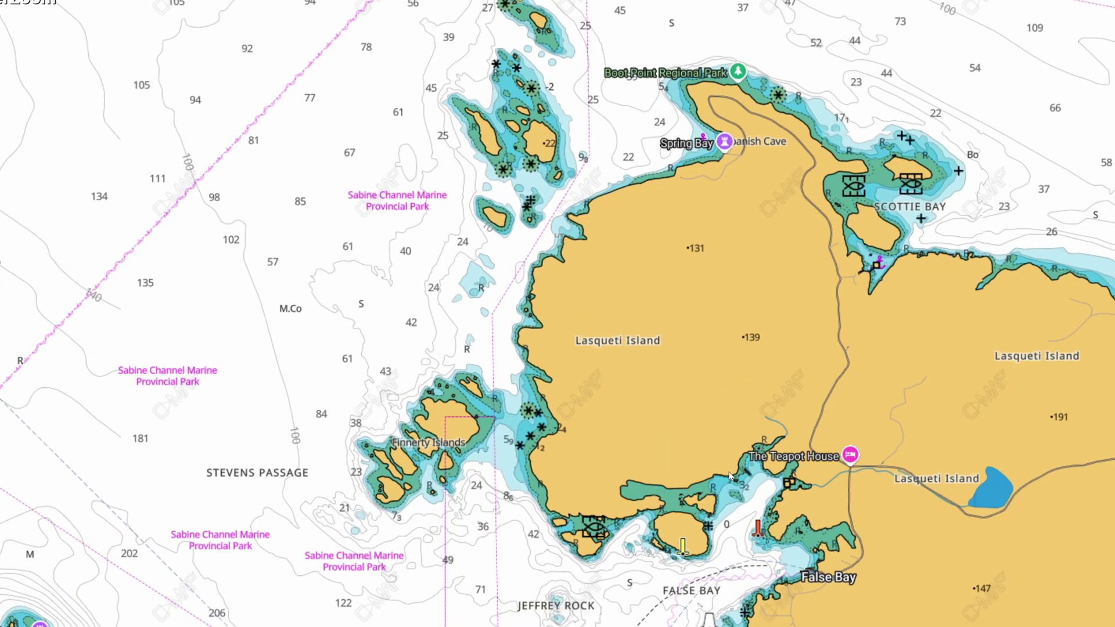
drag(730, 476, 699, 406)
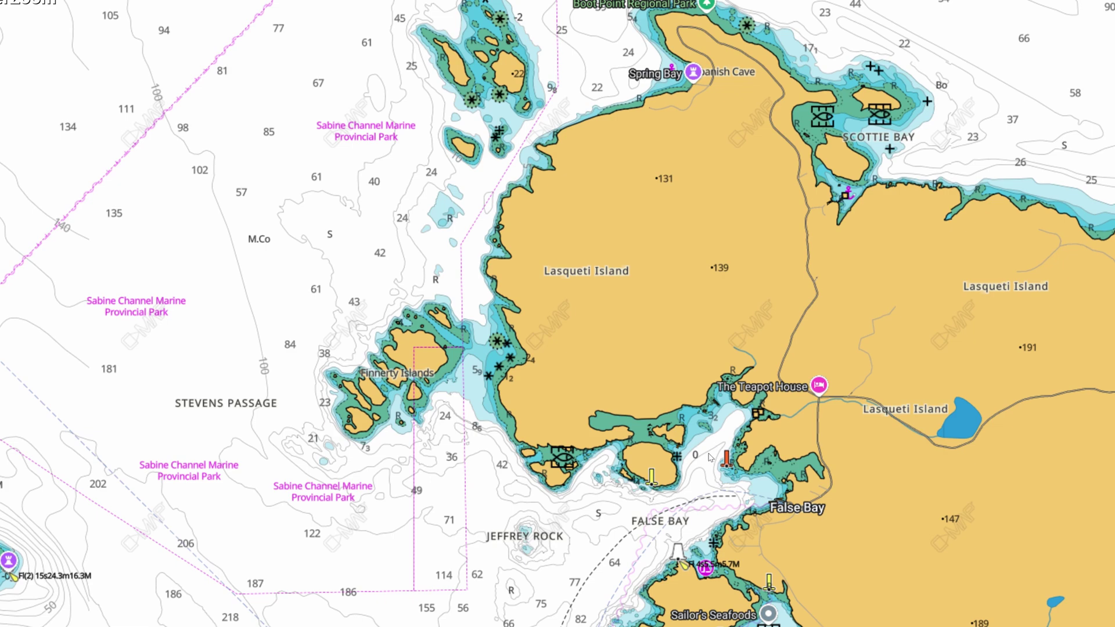
scroll(712, 466, down, 2)
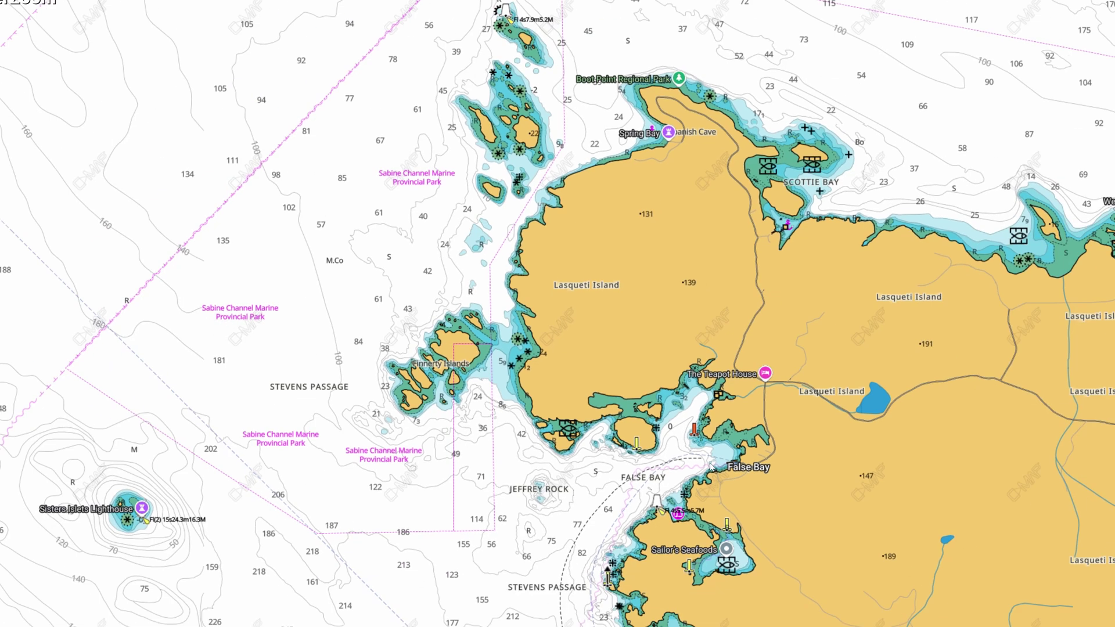
Examine the chart east across Lasqueti Island, checking the rocks and depths in Bull Passage and Little Bull Passage
scroll(722, 458, down, 2)
drag(832, 482, 430, 333)
drag(898, 367, 814, 423)
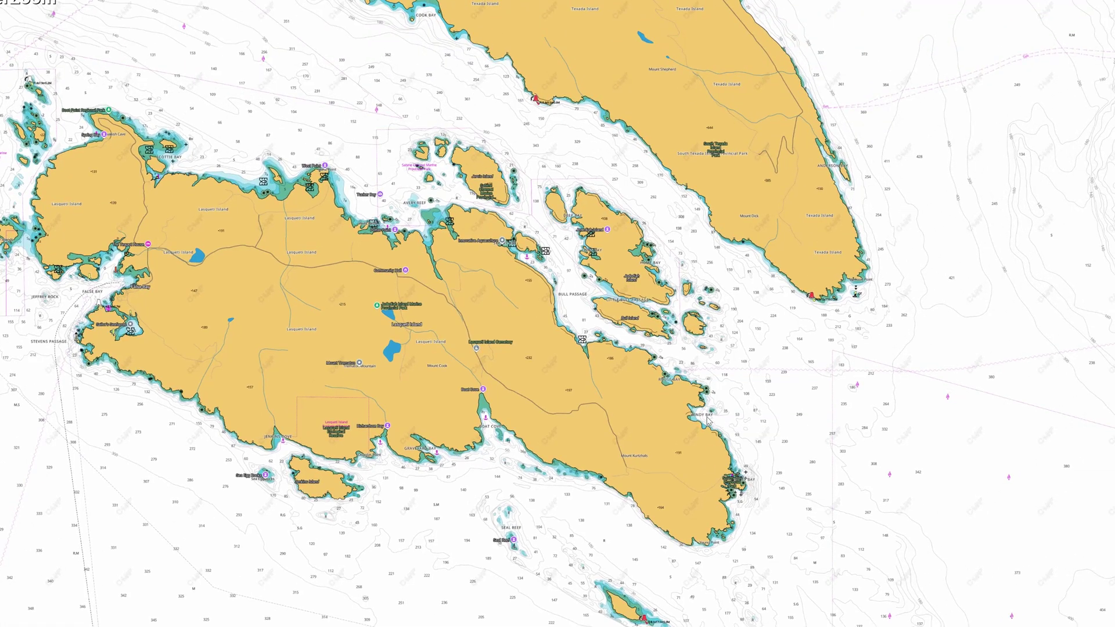
scroll(713, 417, up, 2)
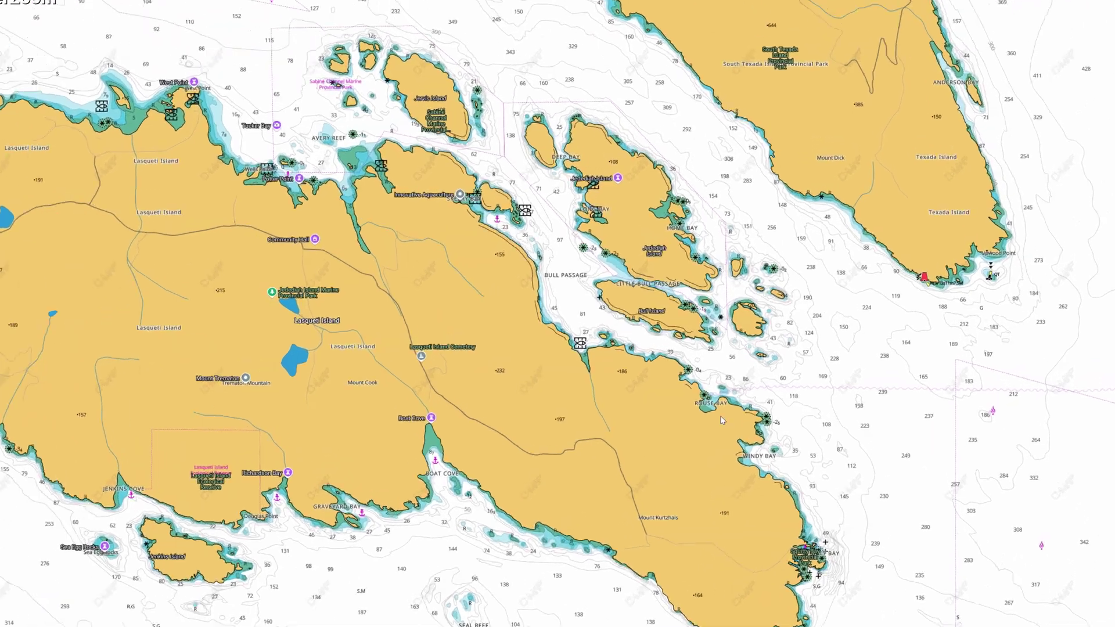
scroll(731, 453, up, 2)
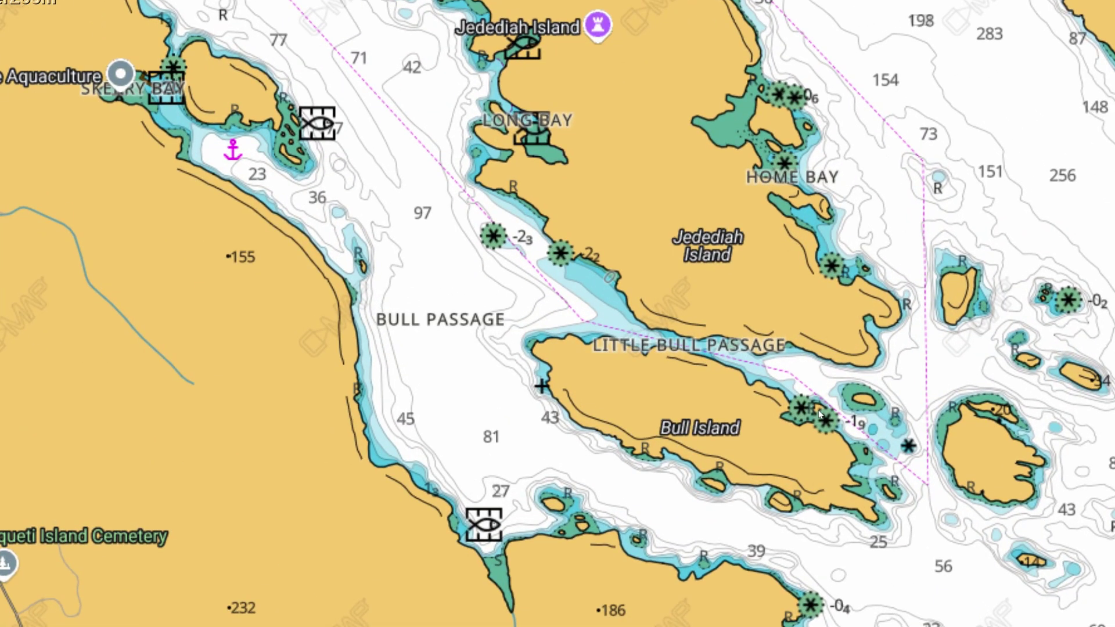
drag(820, 413, 698, 410)
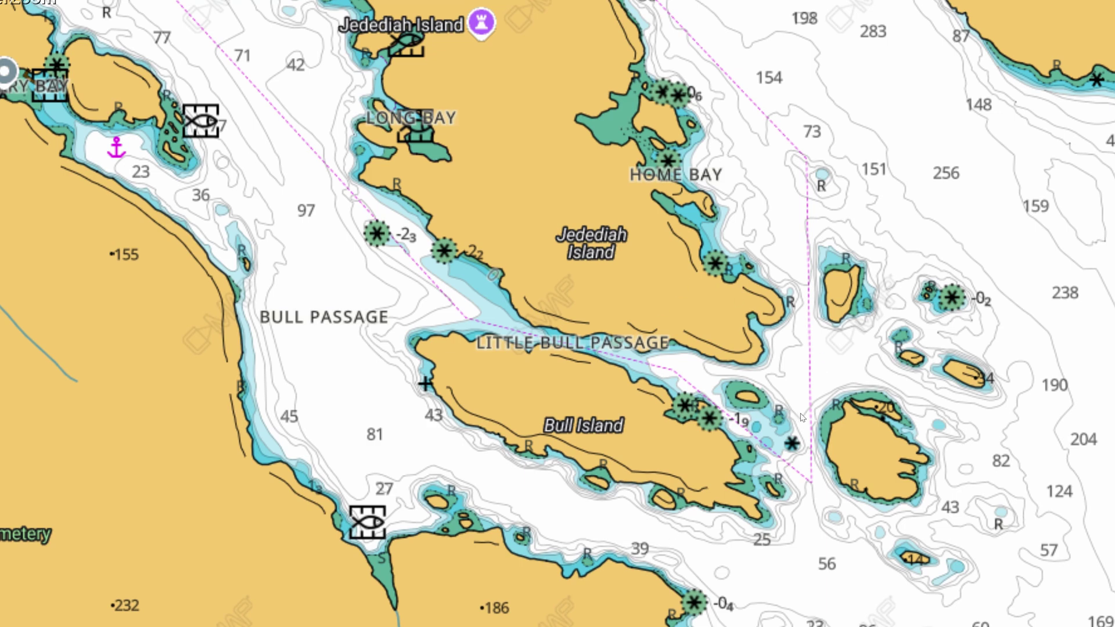
scroll(845, 409, down, 2)
scroll(846, 413, down, 2)
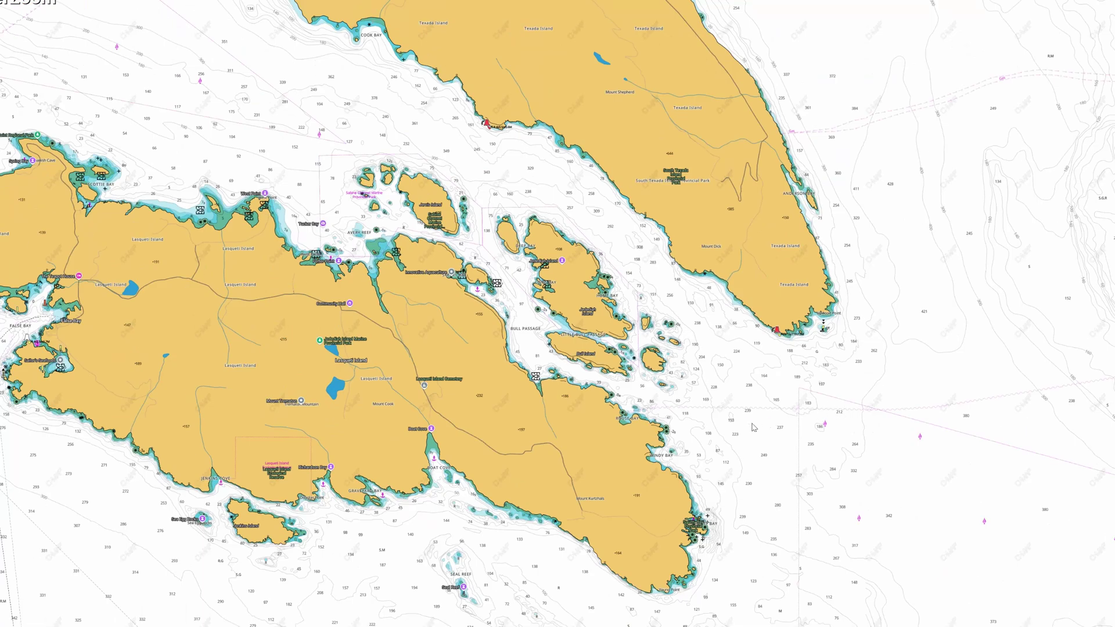
drag(781, 411, 826, 404)
scroll(827, 404, down, 2)
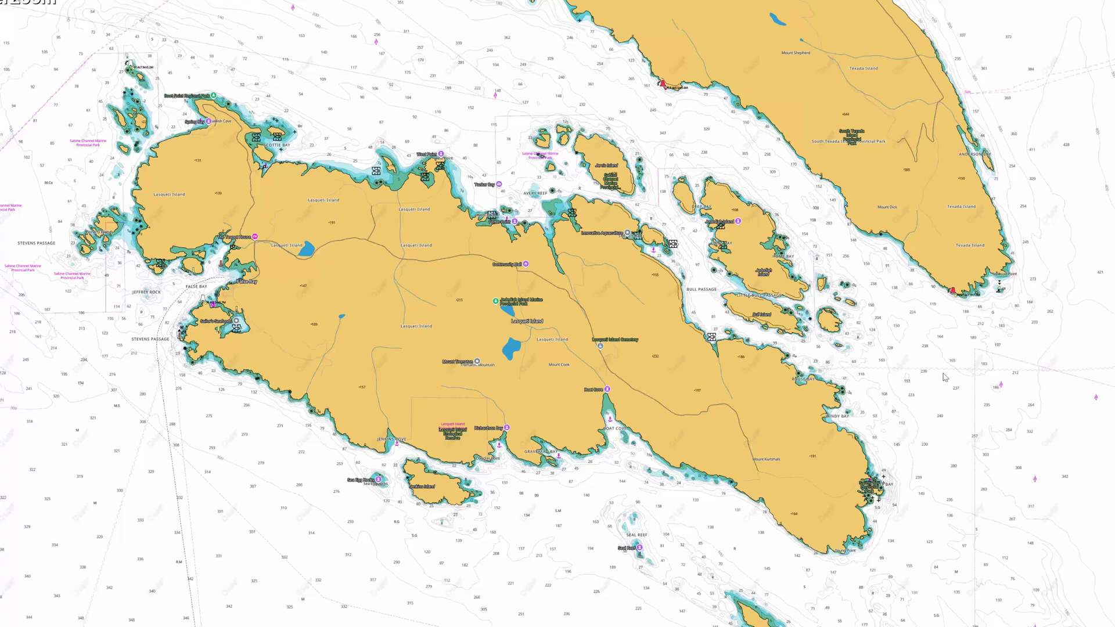
scroll(827, 403, down, 3)
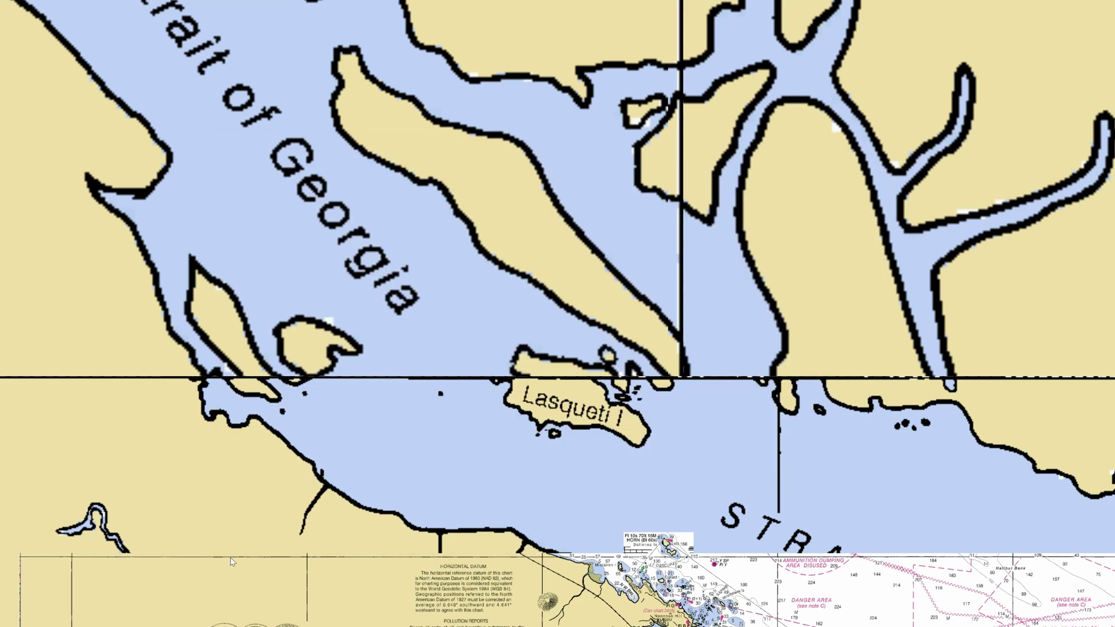
Switch to Sat2Chart and start creating an Mbtiles chart from the False Creek area displayed in SasPlanet
click(230, 558)
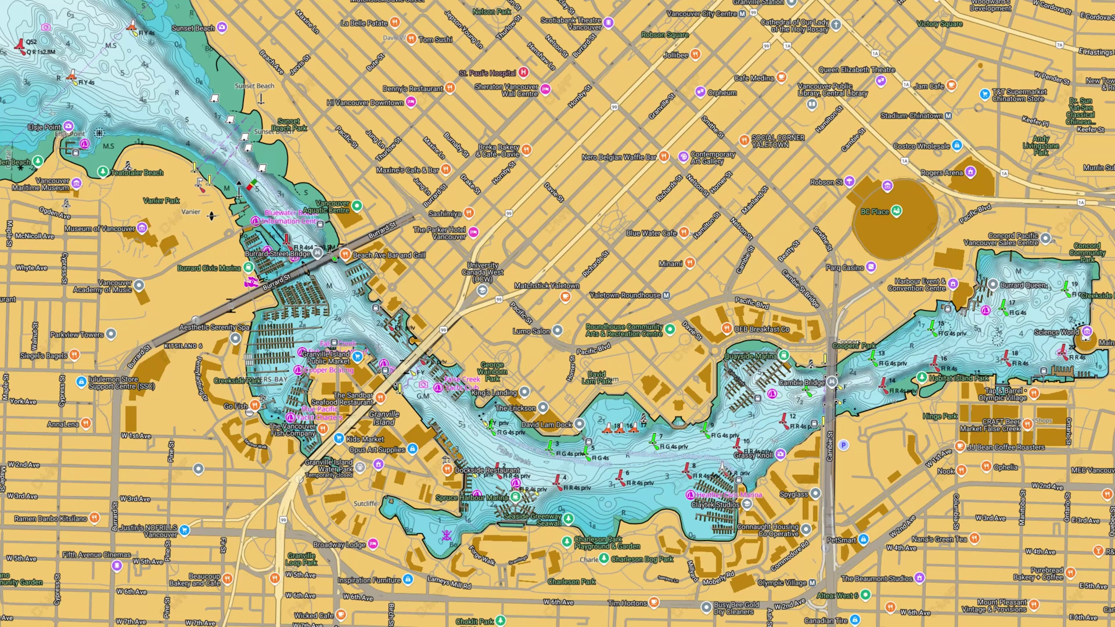
click(517, 598)
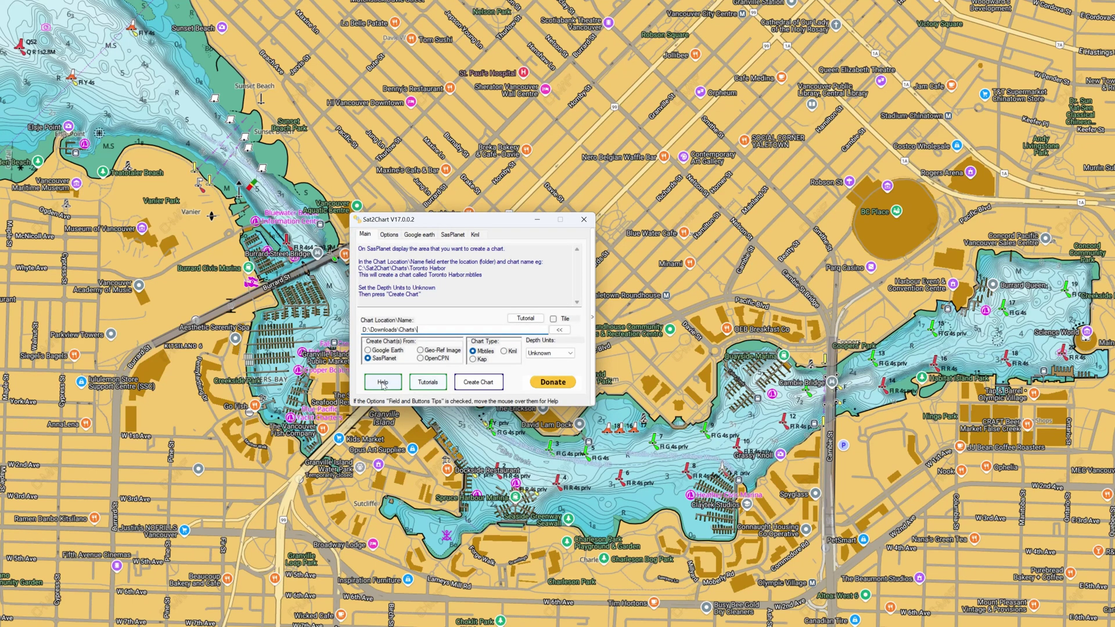
click(482, 387)
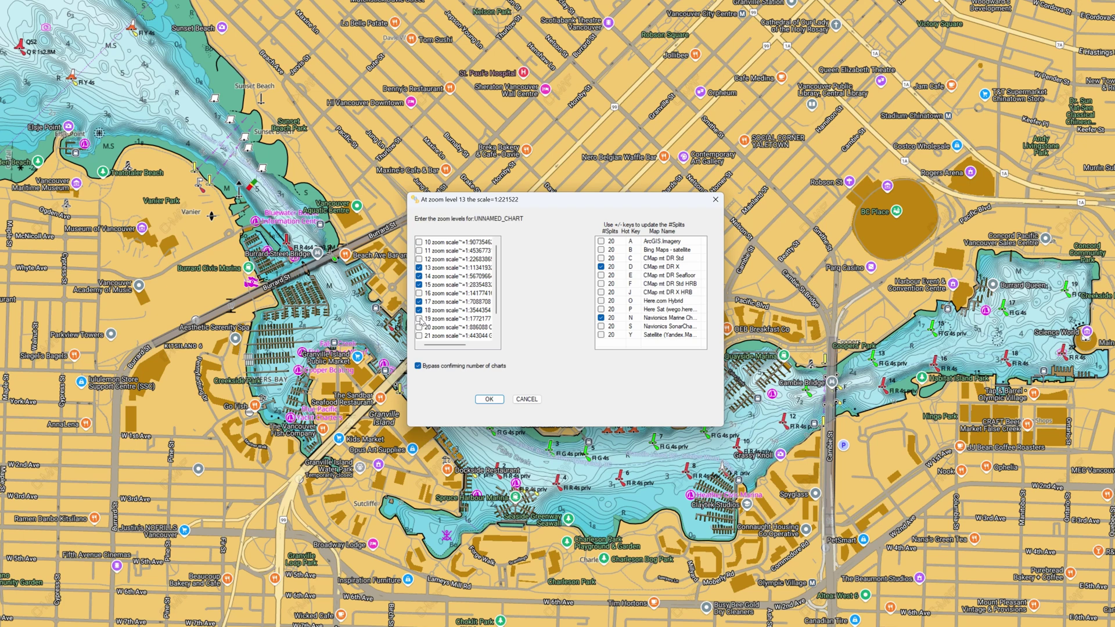
Select only zoom levels 17, 18 and 19 for the False Creek charts and start generating them
click(419, 310)
click(419, 285)
click(418, 267)
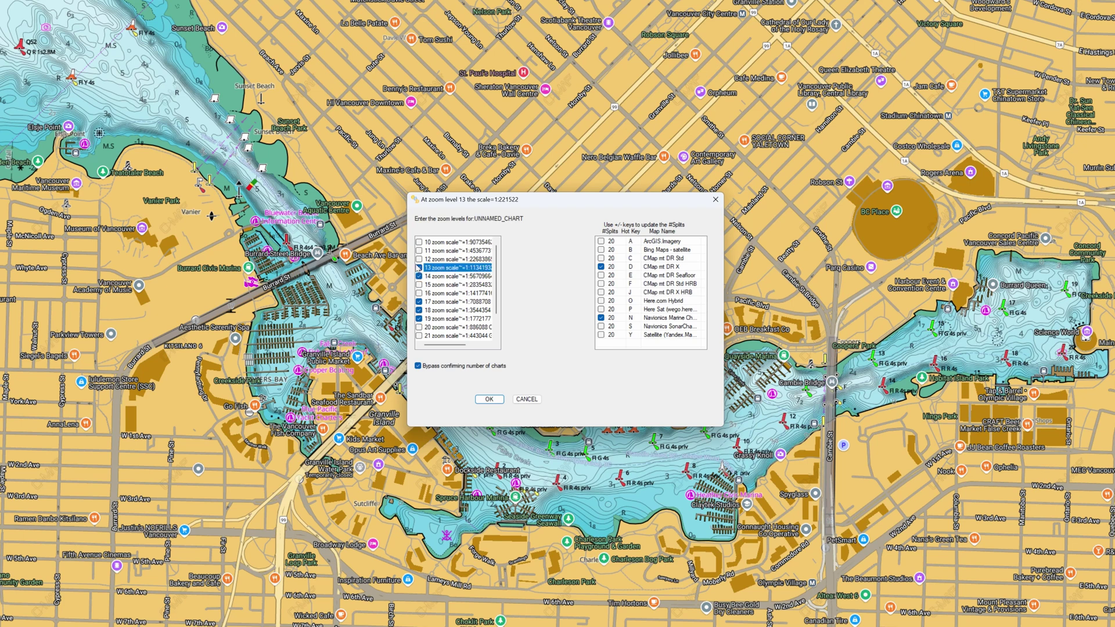
click(419, 276)
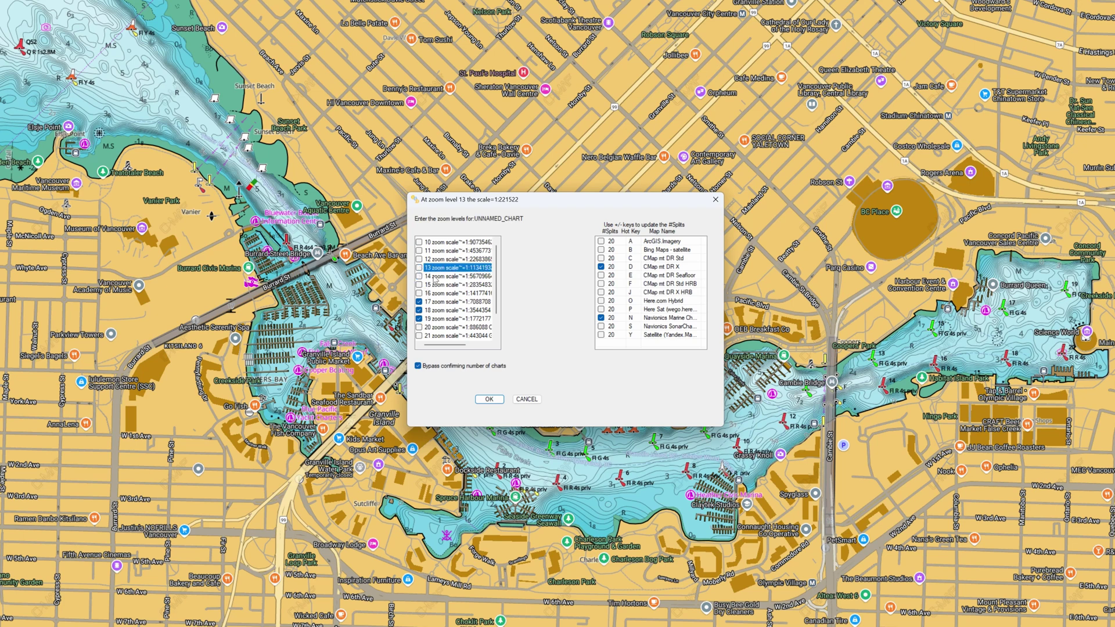
click(489, 399)
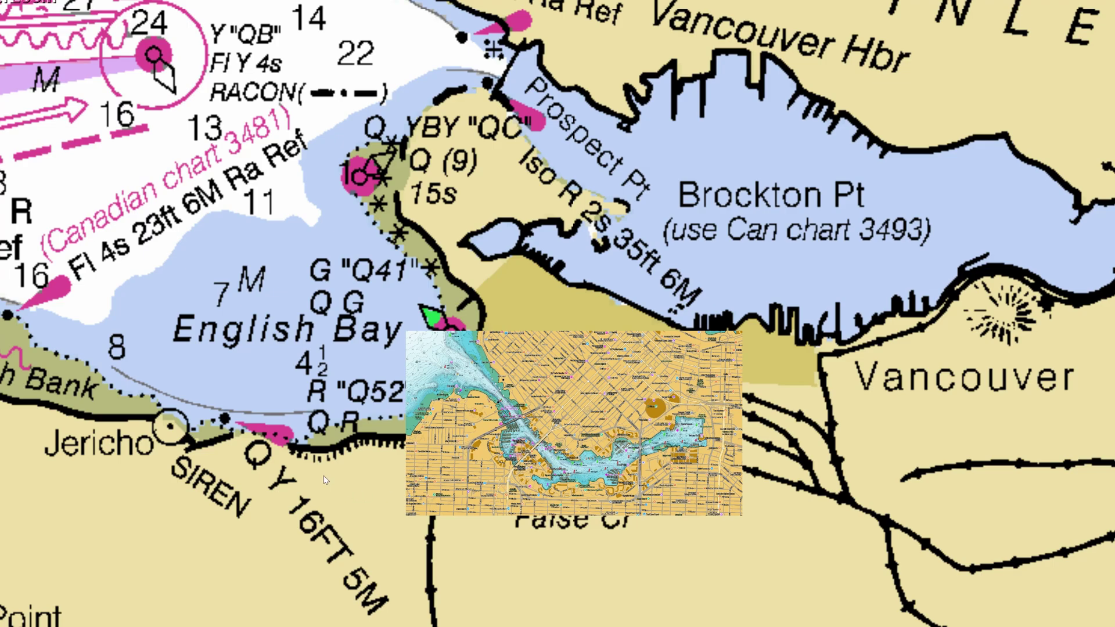
Examine the new False Creek chart in OpenCPN around Granville Island, its marinas and the bridges
drag(324, 475, 364, 365)
scroll(632, 487, up, 3)
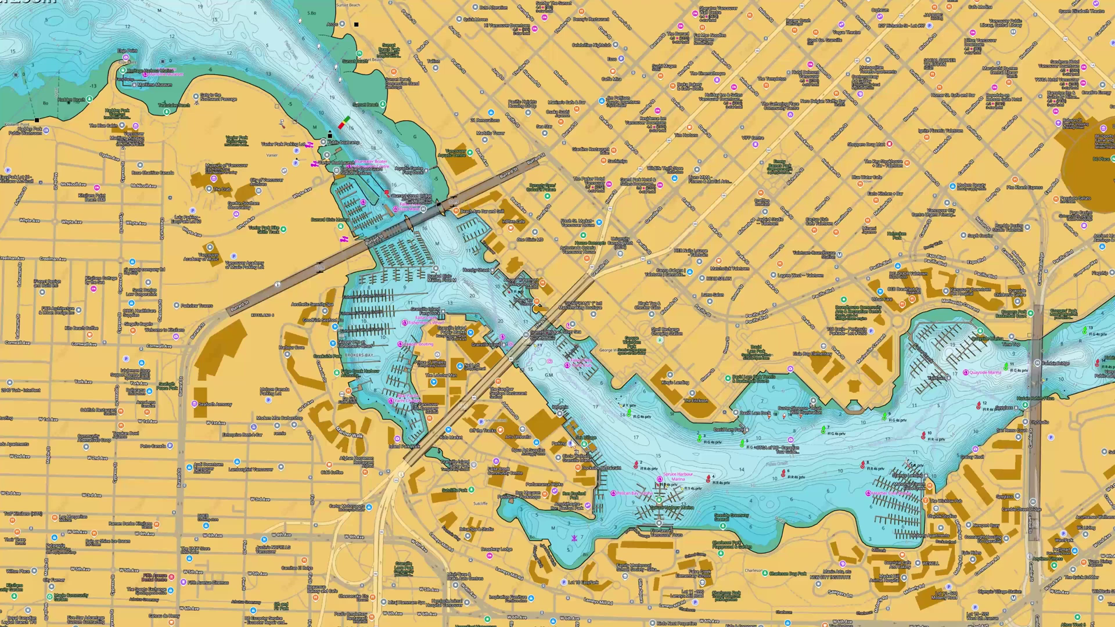
scroll(588, 437, up, 3)
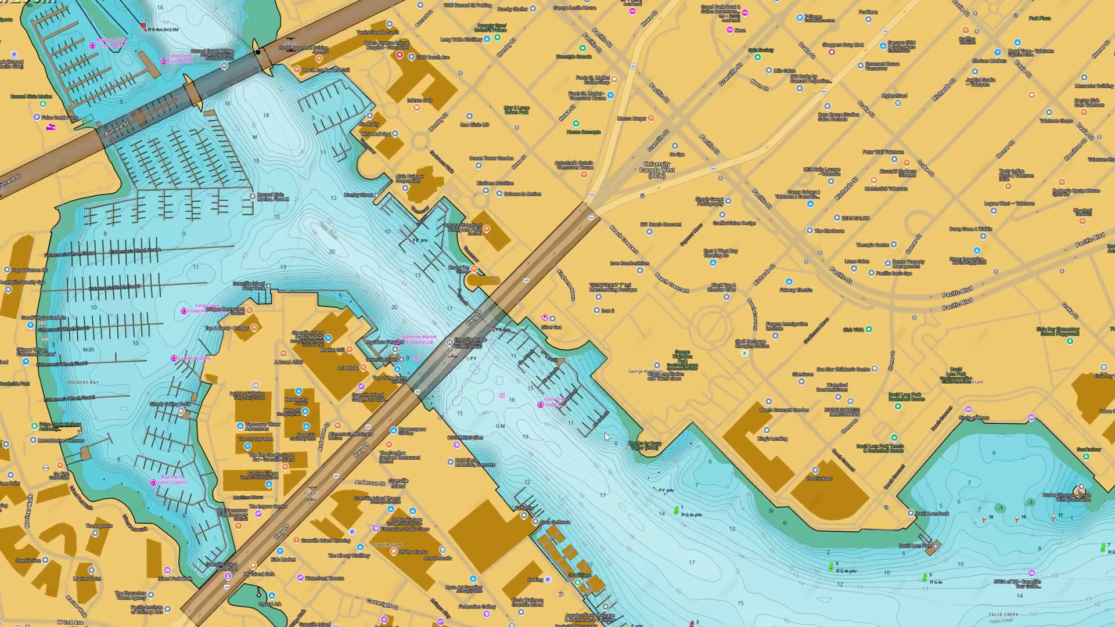
scroll(530, 475, down, 1)
drag(300, 193, 431, 313)
Follow False Creek east on the new chart, inspecting the buoys, depth contours and docks near David Lam Park and Spruce Harbour Marina
drag(846, 618, 502, 304)
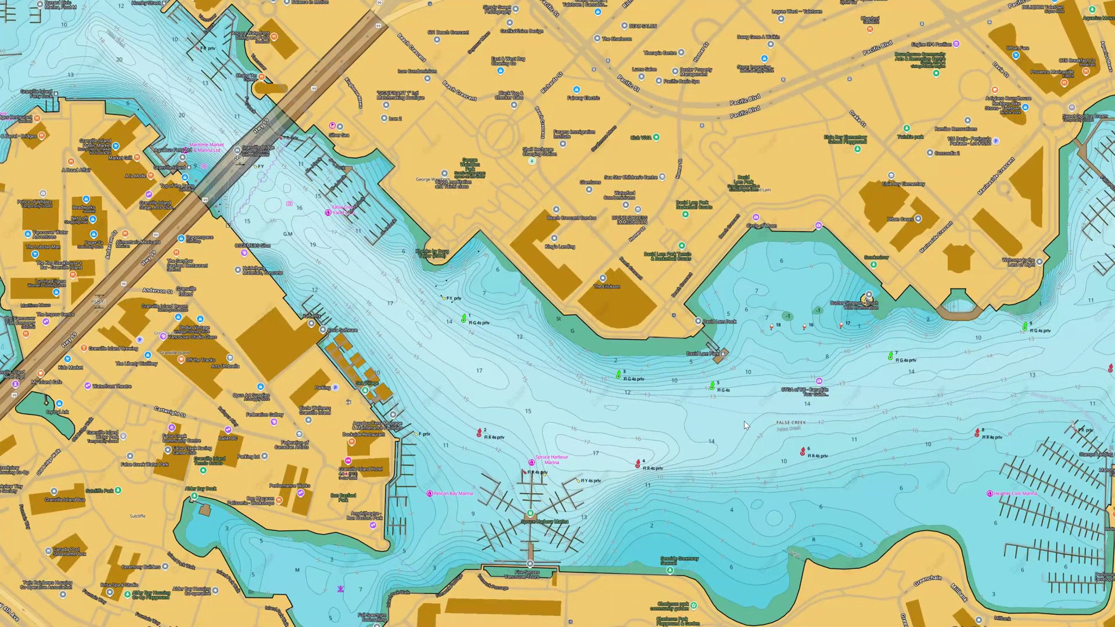
drag(749, 456, 594, 454)
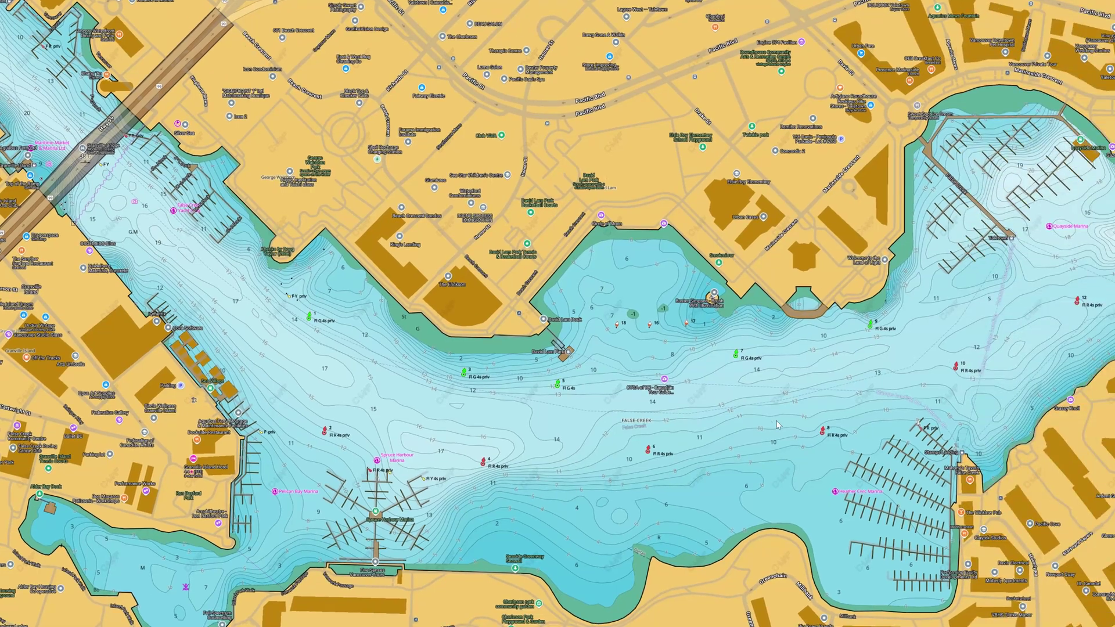
scroll(778, 425, up, 2)
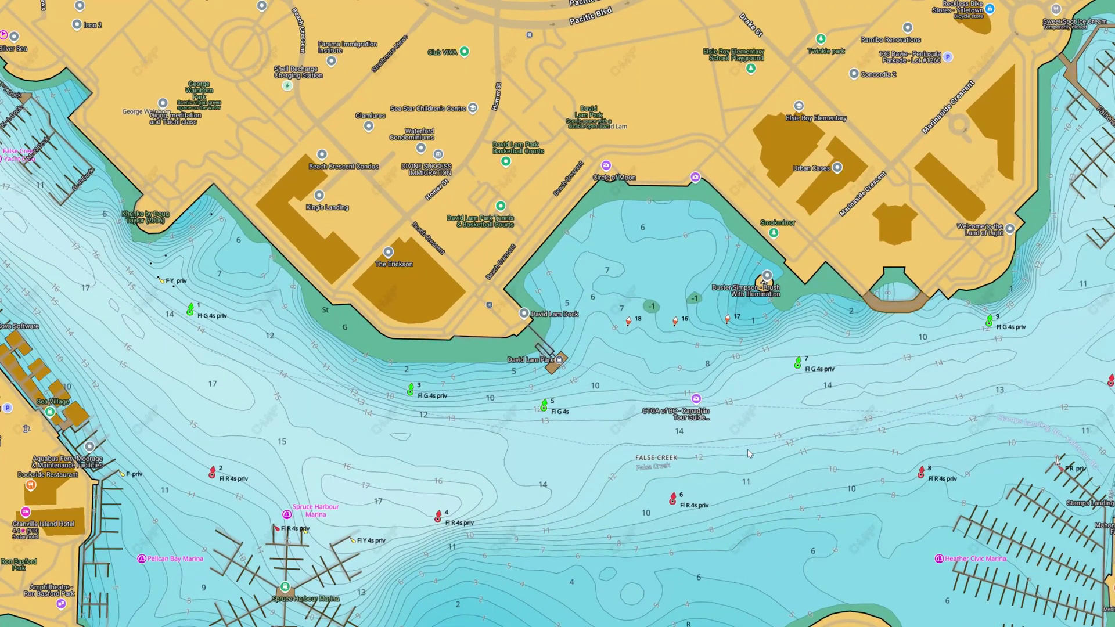
drag(622, 505, 829, 434)
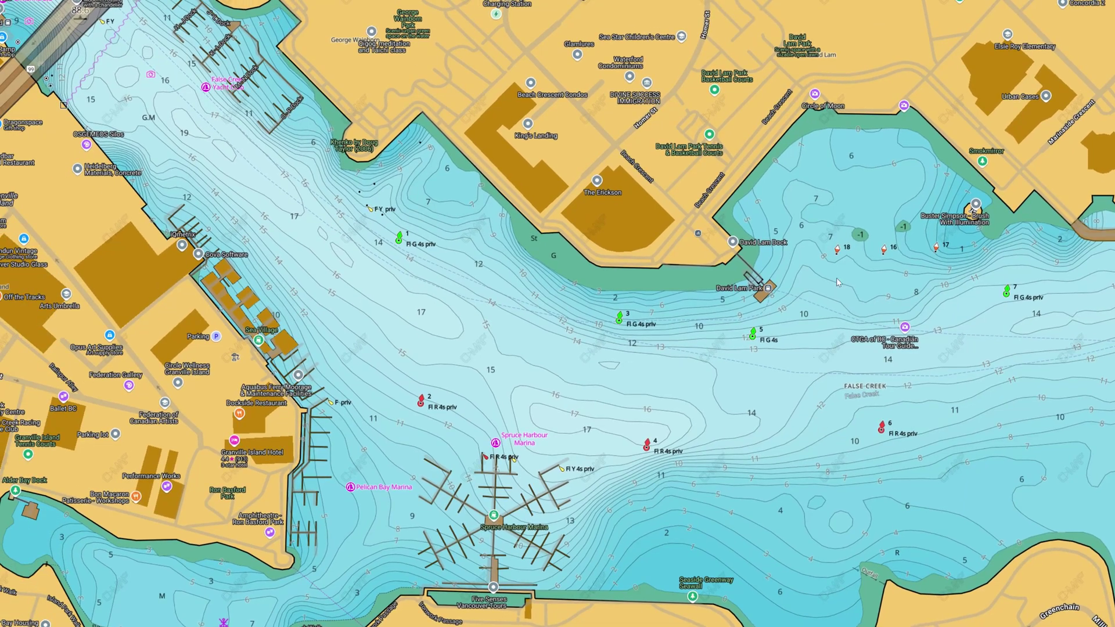